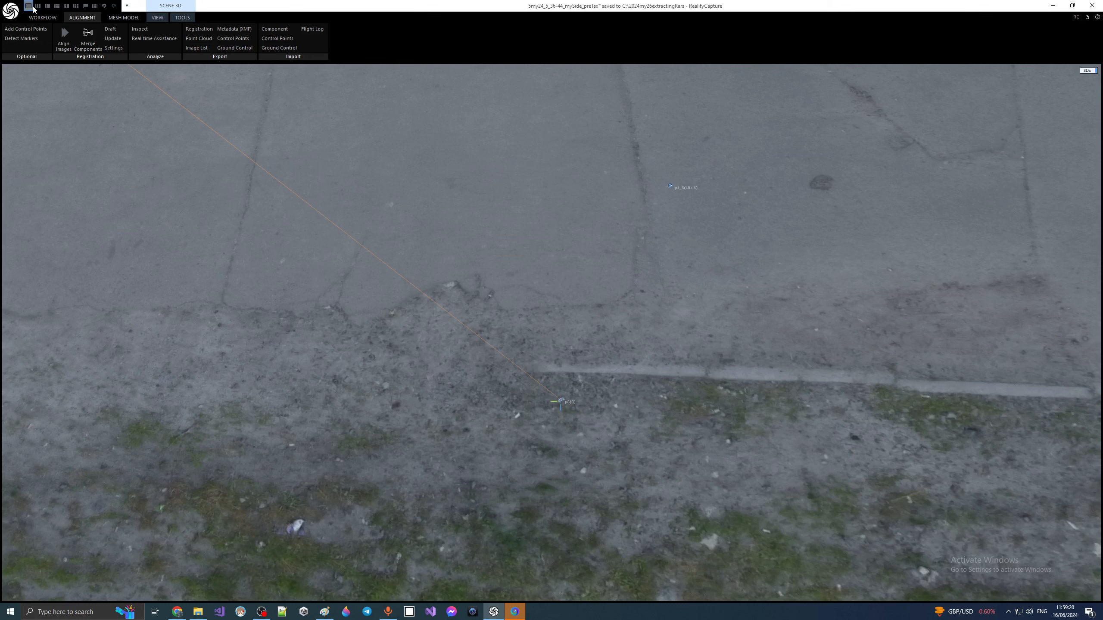
- Examine the model's ground along the pavement edge near the wide crack for a distinct spot suitable for a control point
left_click_drag(383, 327, 411, 327)
left_click_drag(250, 302, 322, 297)
left_click_drag(176, 304, 269, 345)
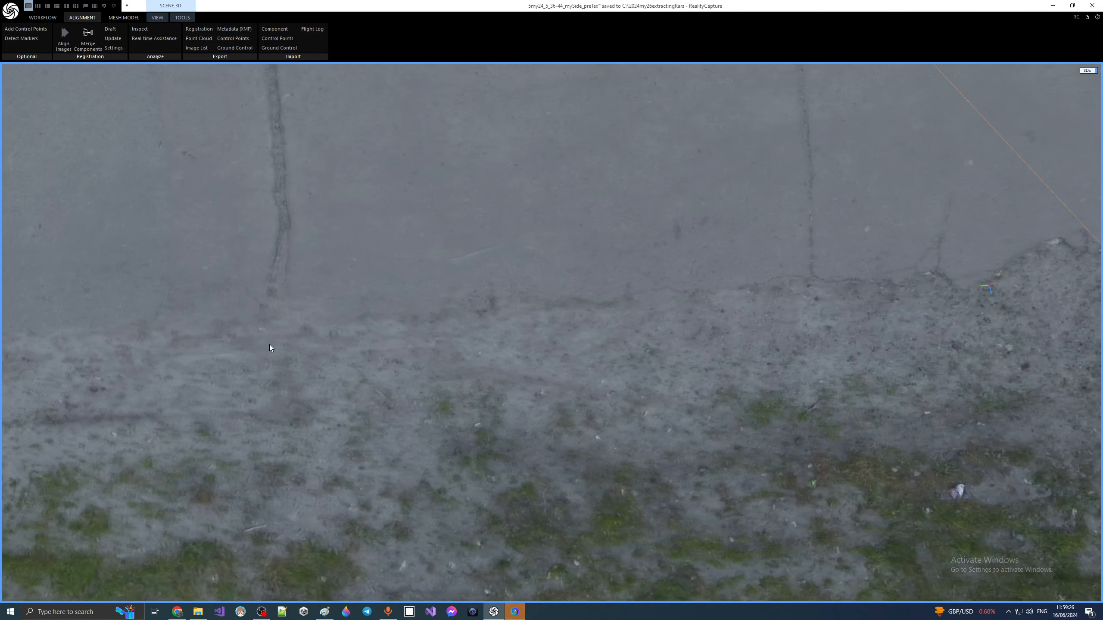
scroll(259, 331, "up", 5)
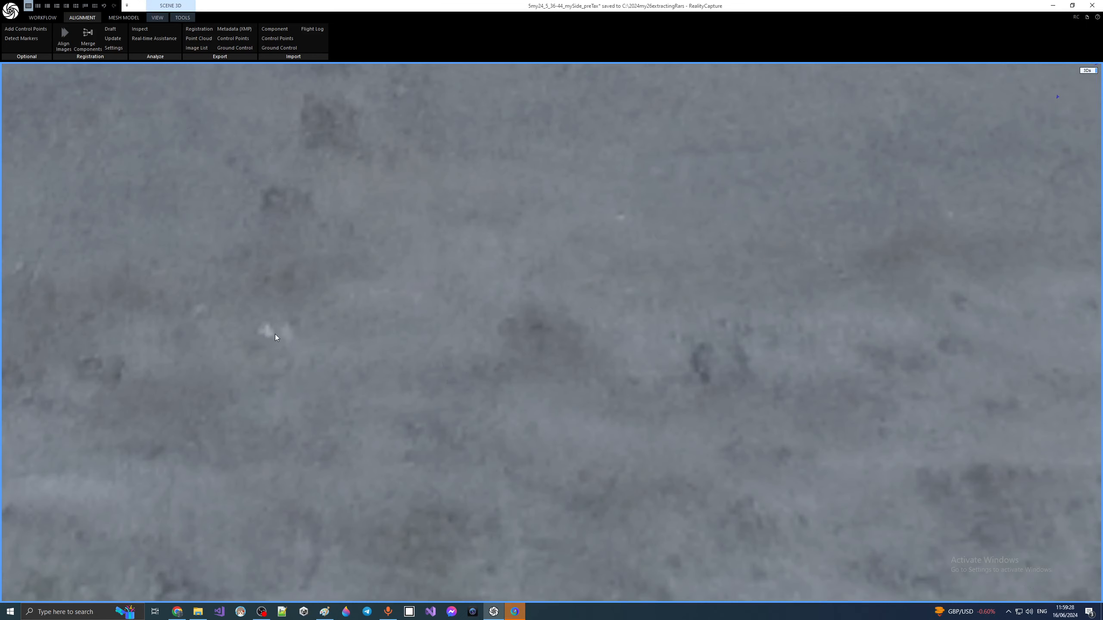
scroll(293, 325, "down", 3)
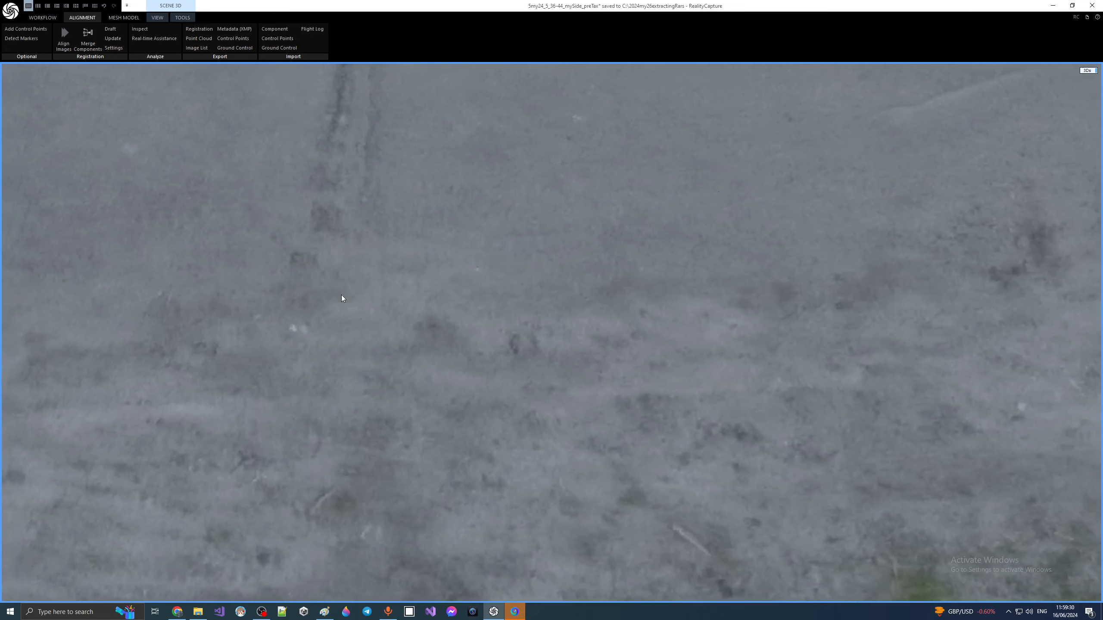
scroll(359, 326, "down", 3)
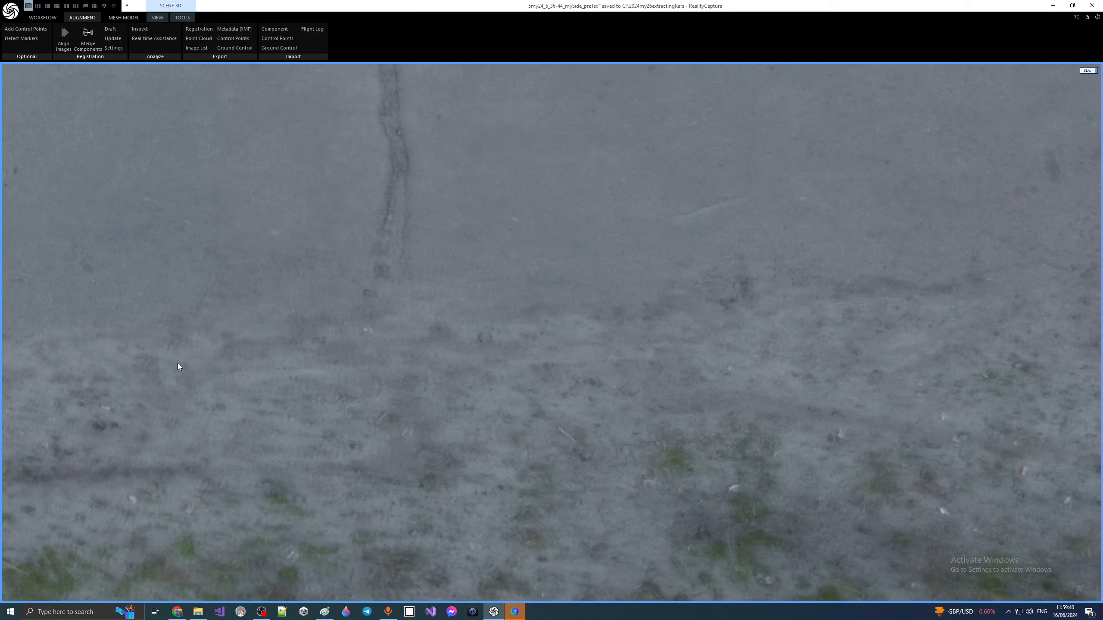
scroll(379, 321, "up", 3)
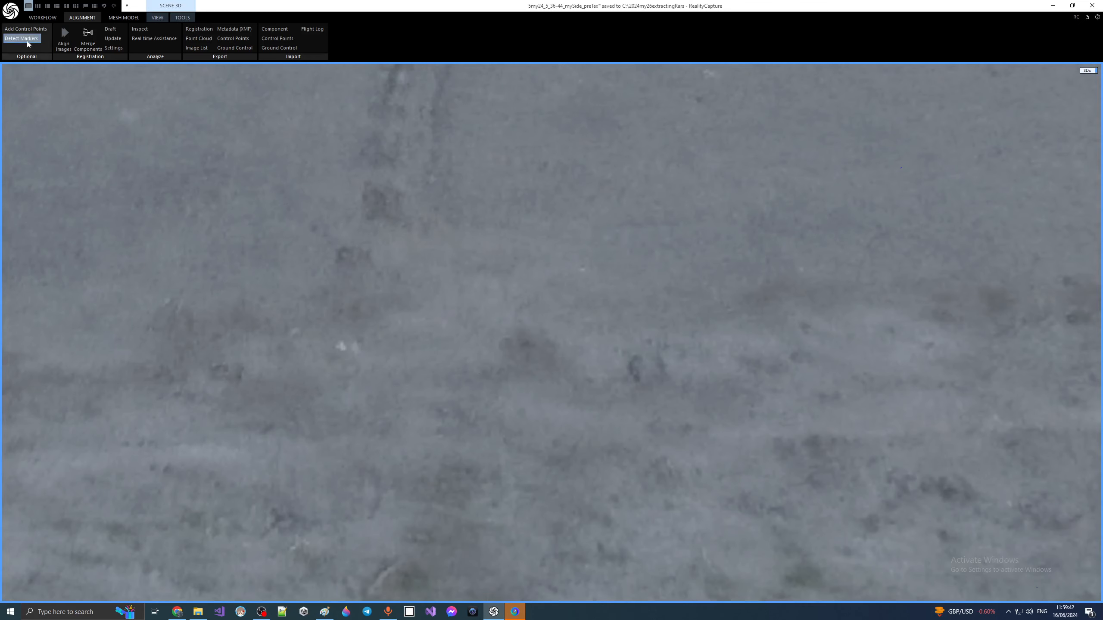
- Switch the workspace to a layout combining the component tree, the 3D scene and two image views
left_click(39, 18)
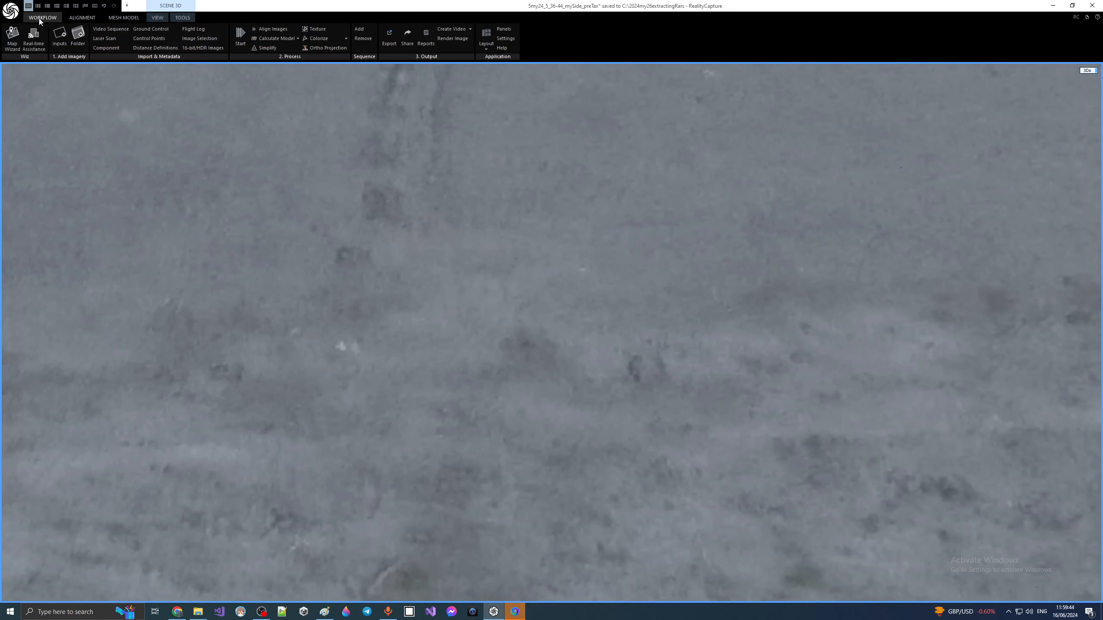
left_click(70, 17)
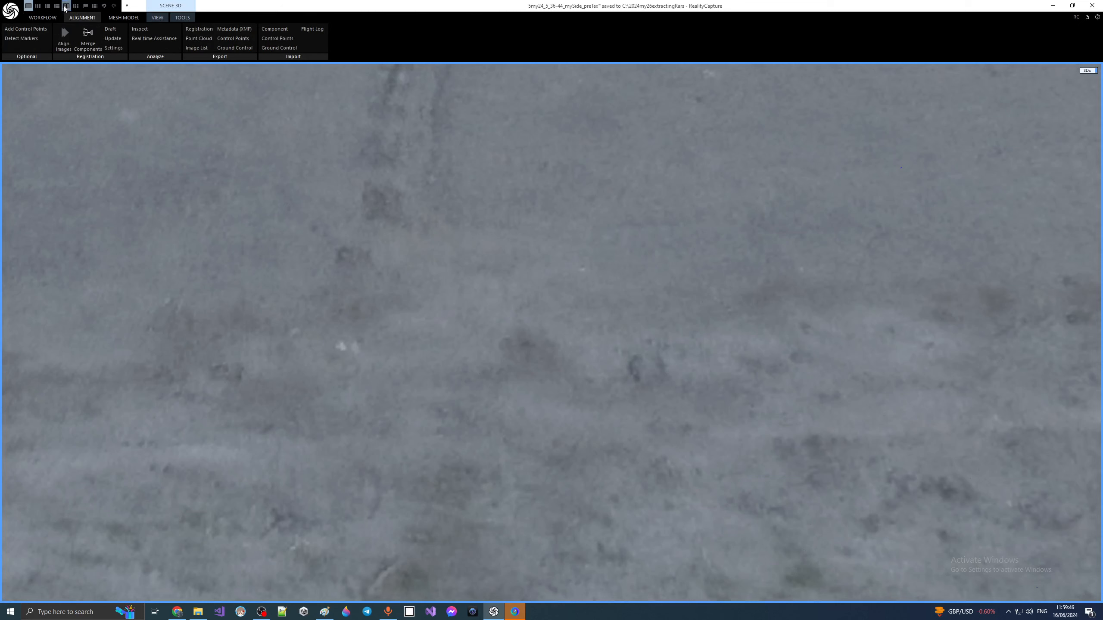
left_click(66, 5)
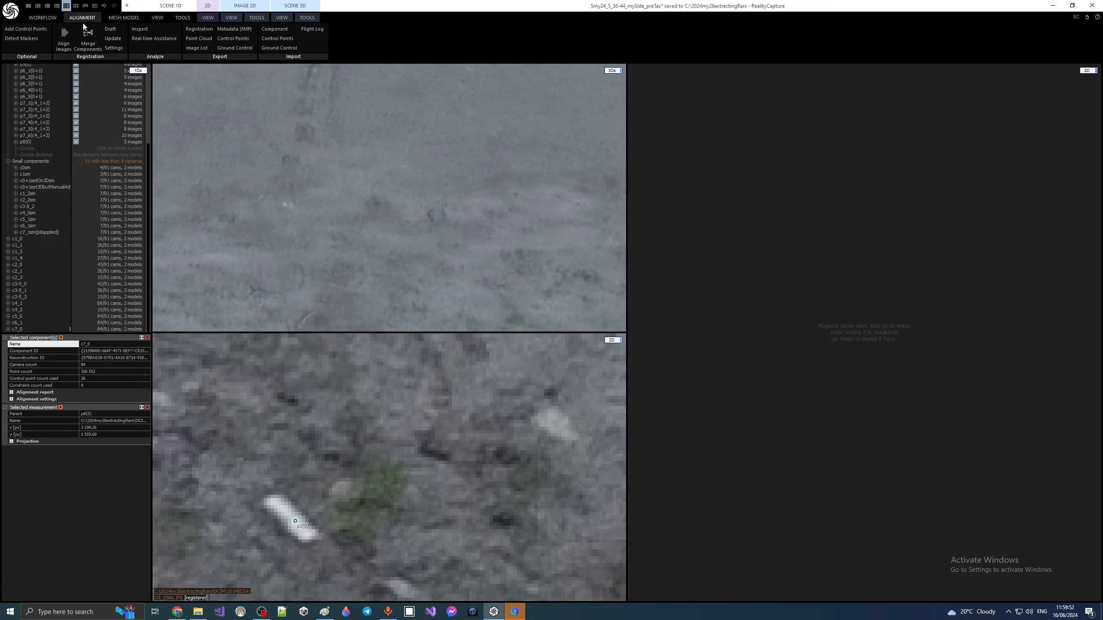
- Add a control point on the 3D model beside the small white spot below the pavement crack
left_click(26, 29)
left_click(273, 165)
scroll(279, 184, "up", 3)
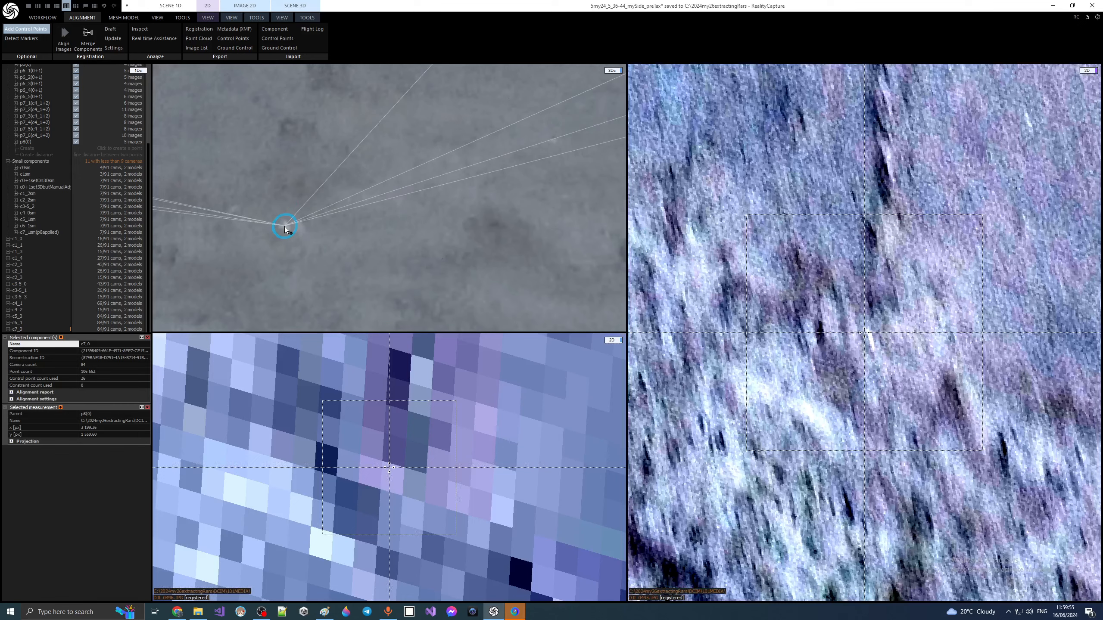
left_click(285, 227)
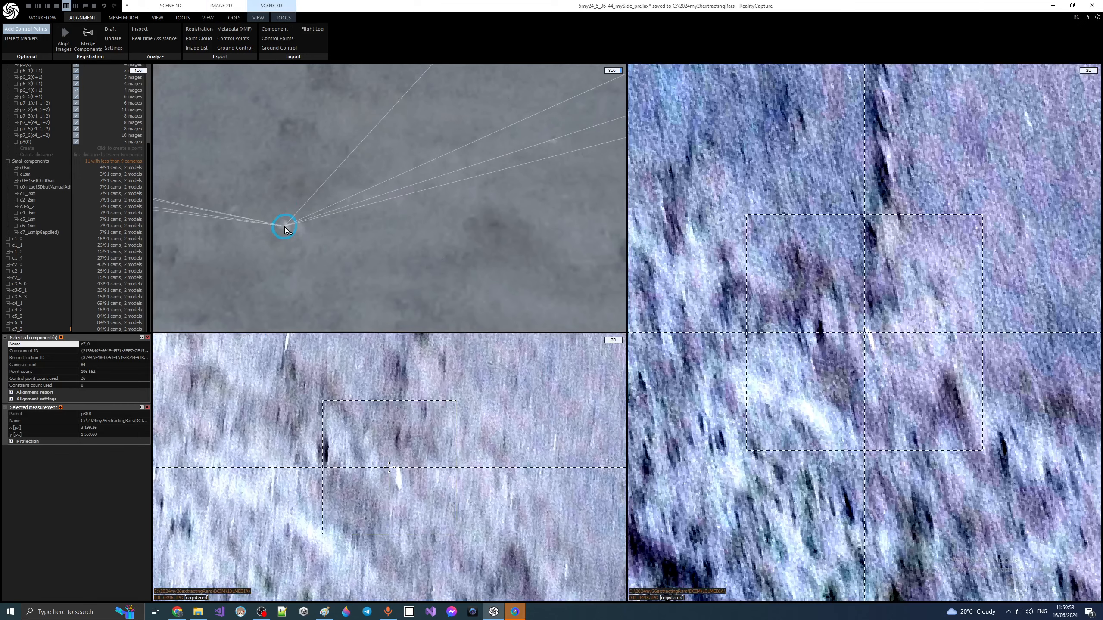
left_click(286, 226)
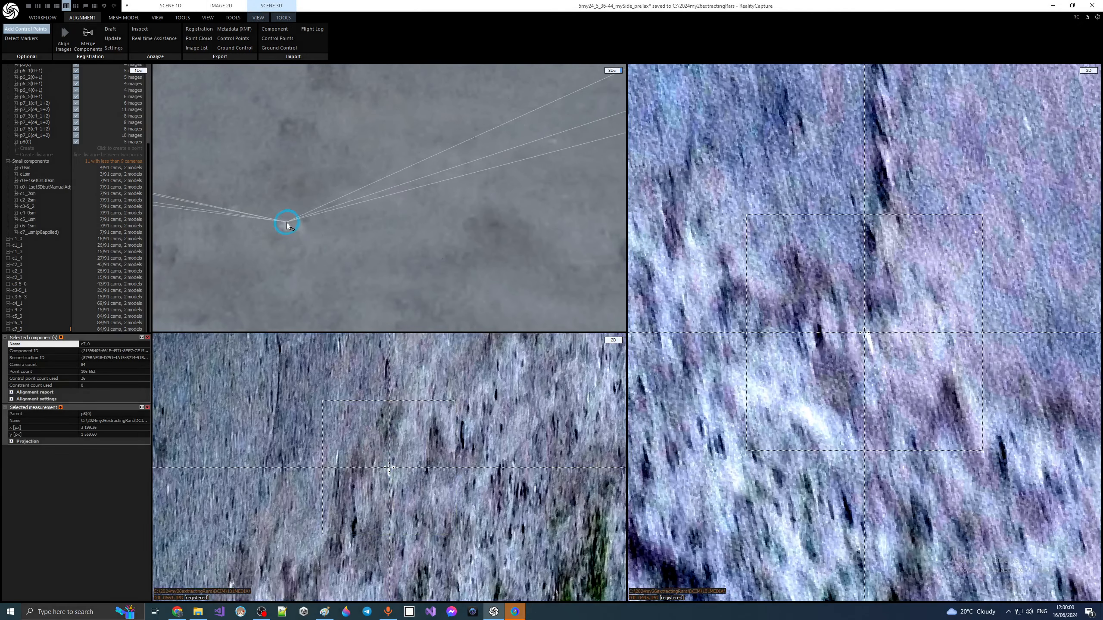
left_click(289, 224)
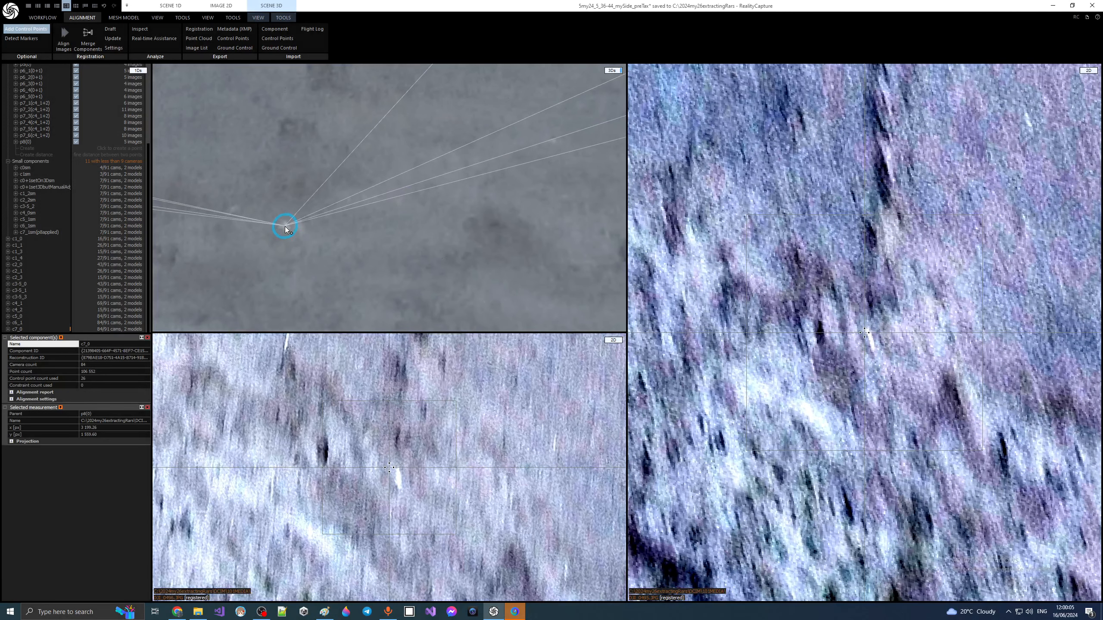
left_click_drag(285, 226, 386, 448)
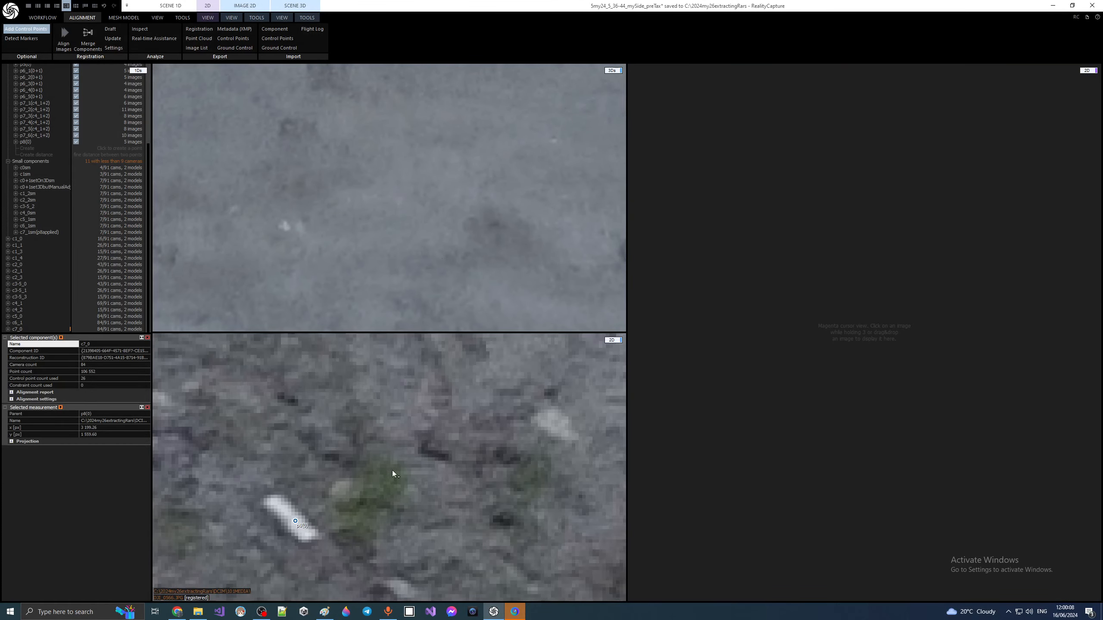
left_click(286, 226)
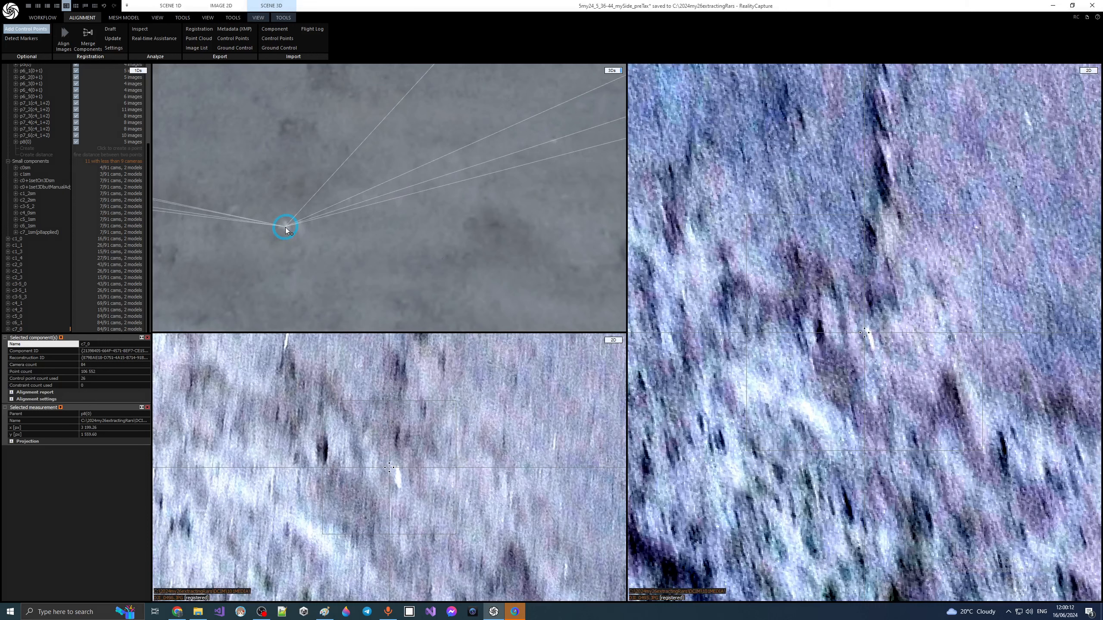
left_click_drag(286, 227, 845, 412)
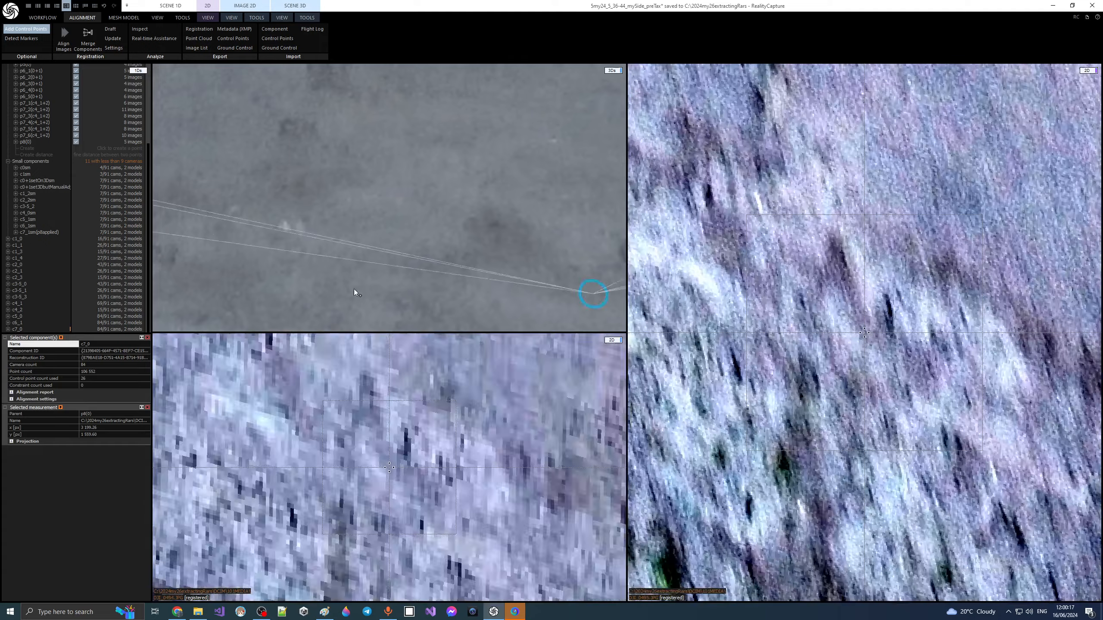
mouse_move(285, 227)
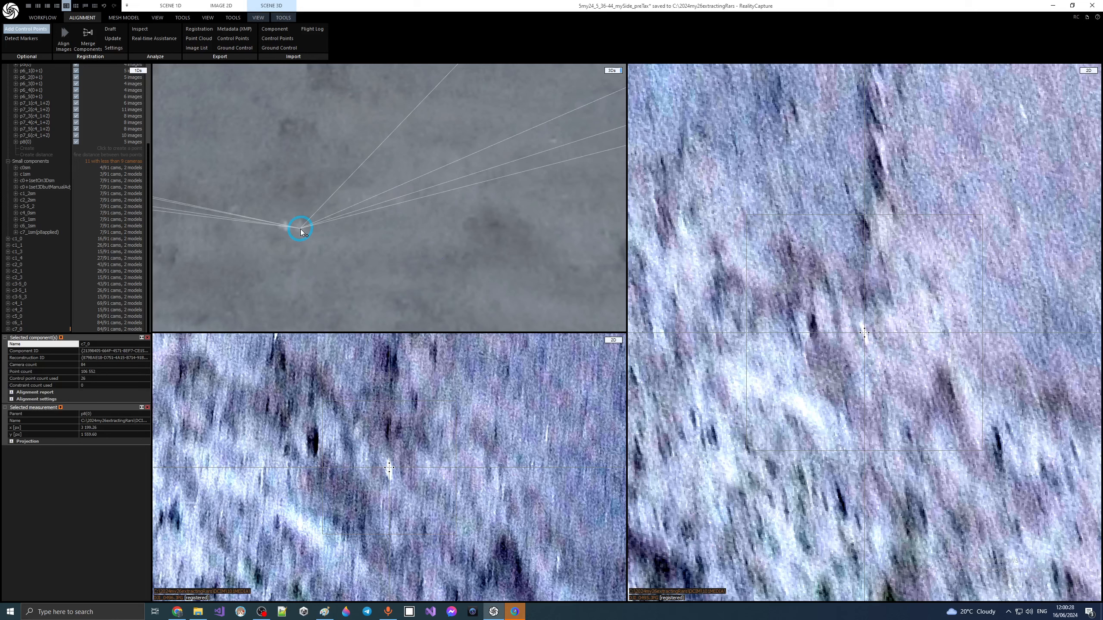
left_click(300, 229)
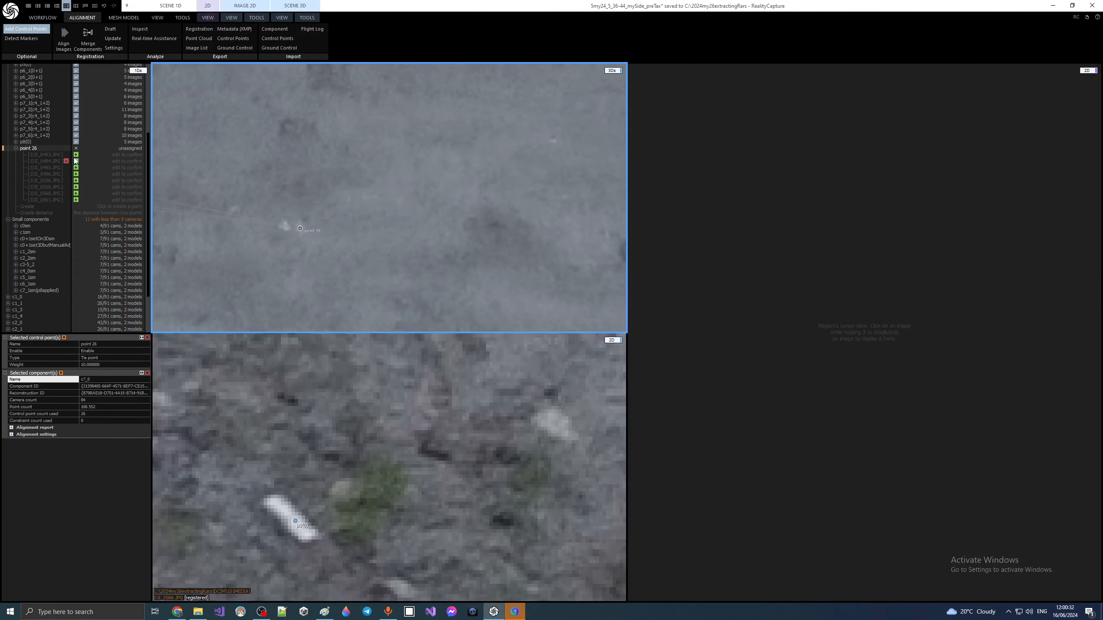
- Validate all eight suggested image measurements of the new control point, from DJI_0493.JPG to DJI_0561.JPG
left_click(76, 155)
left_click(76, 161)
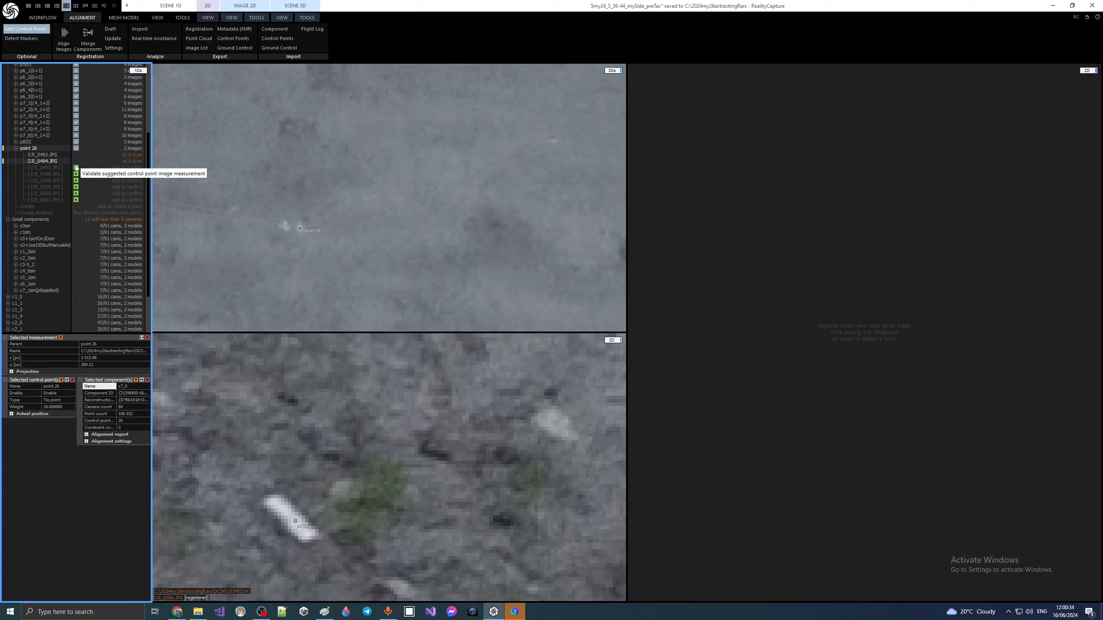
left_click(76, 167)
left_click(75, 174)
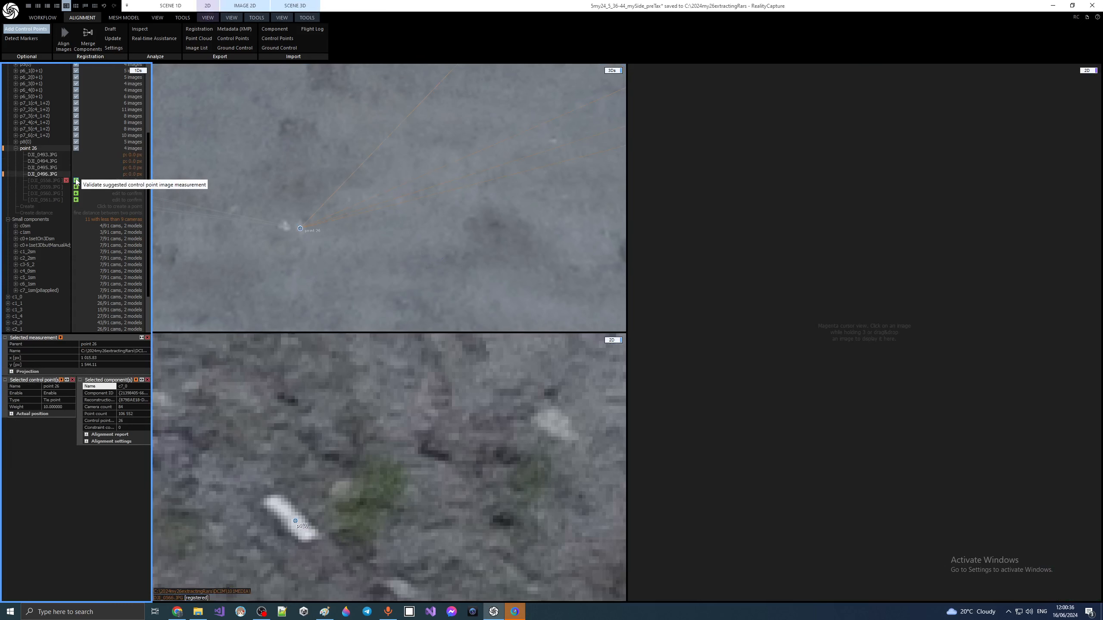
left_click(76, 180)
left_click(76, 187)
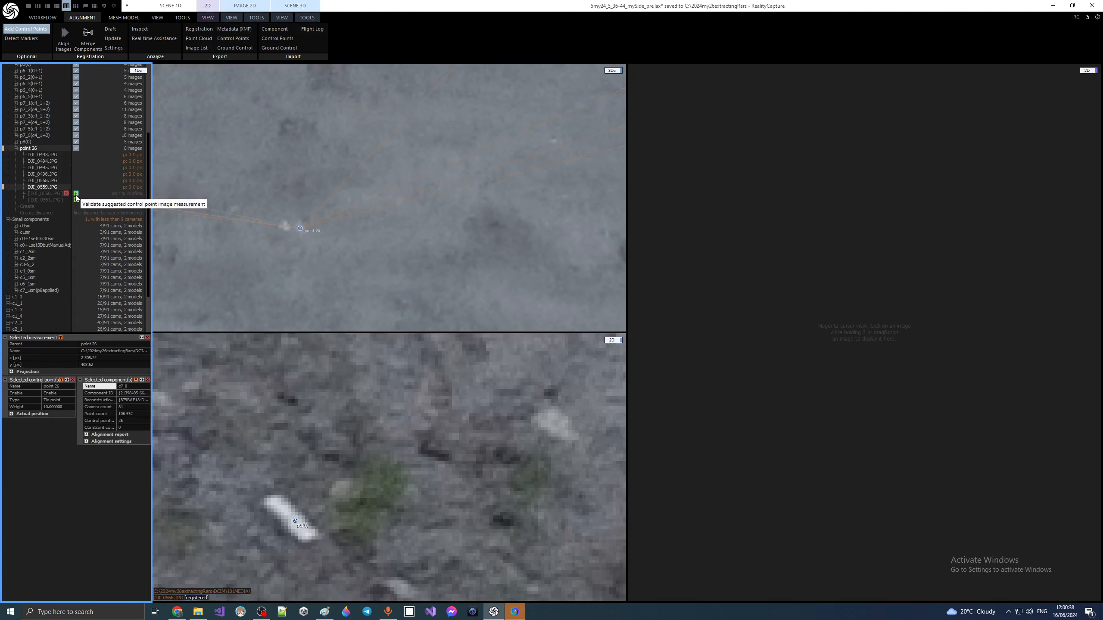
left_click(76, 193)
left_click(75, 201)
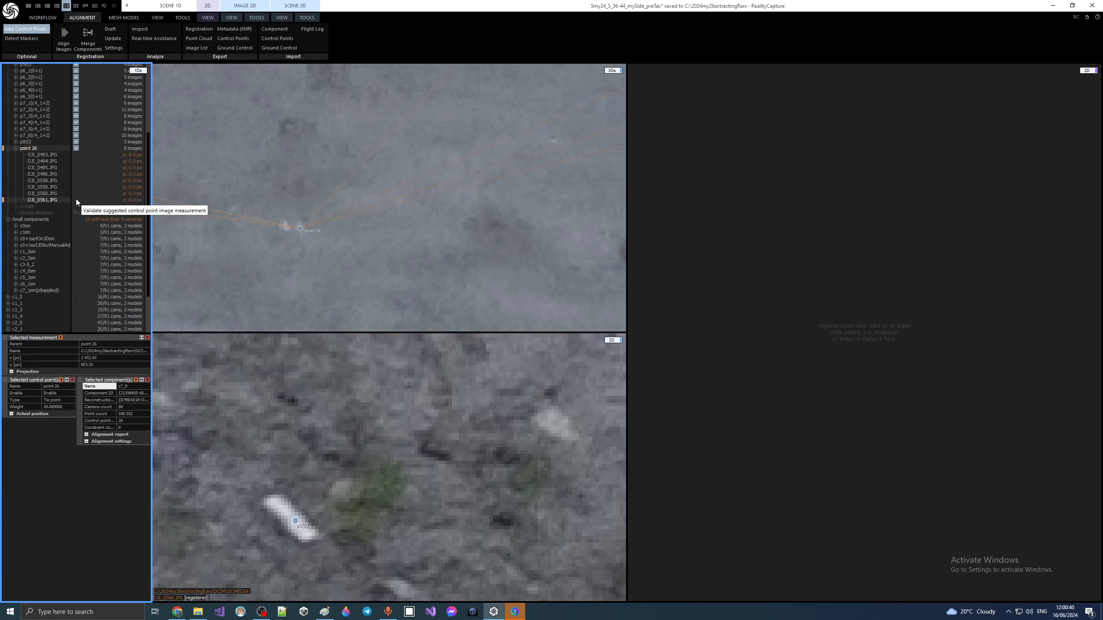
- Switch to a layout with more image views and inspect the new control point's placement in DJI_0493.JPG
left_click(43, 155)
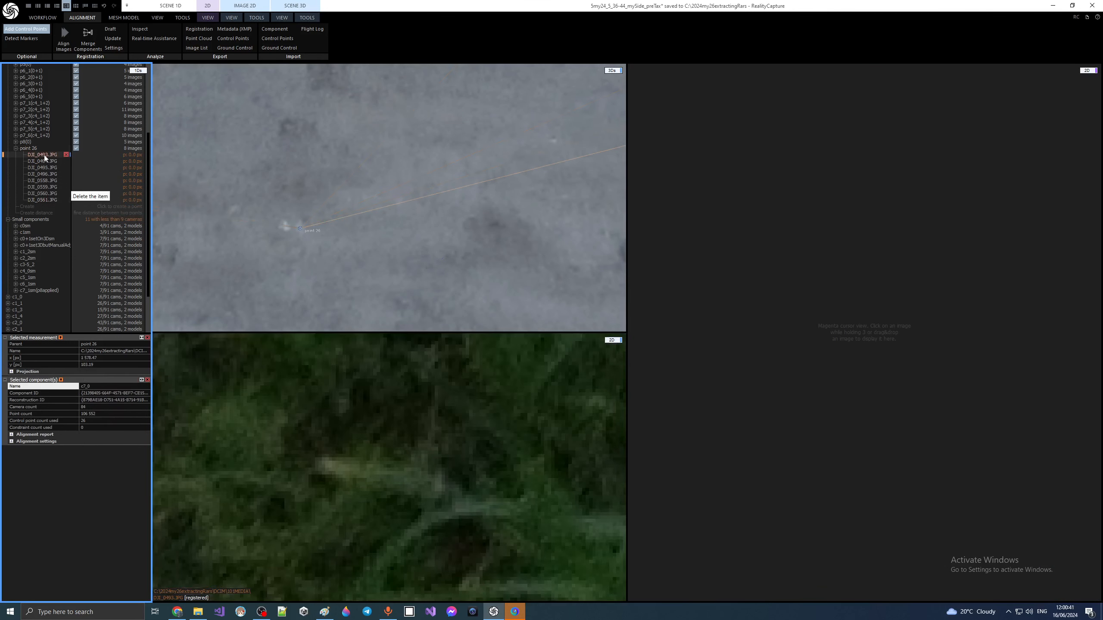
left_click(95, 6)
scroll(627, 221, "down", 10)
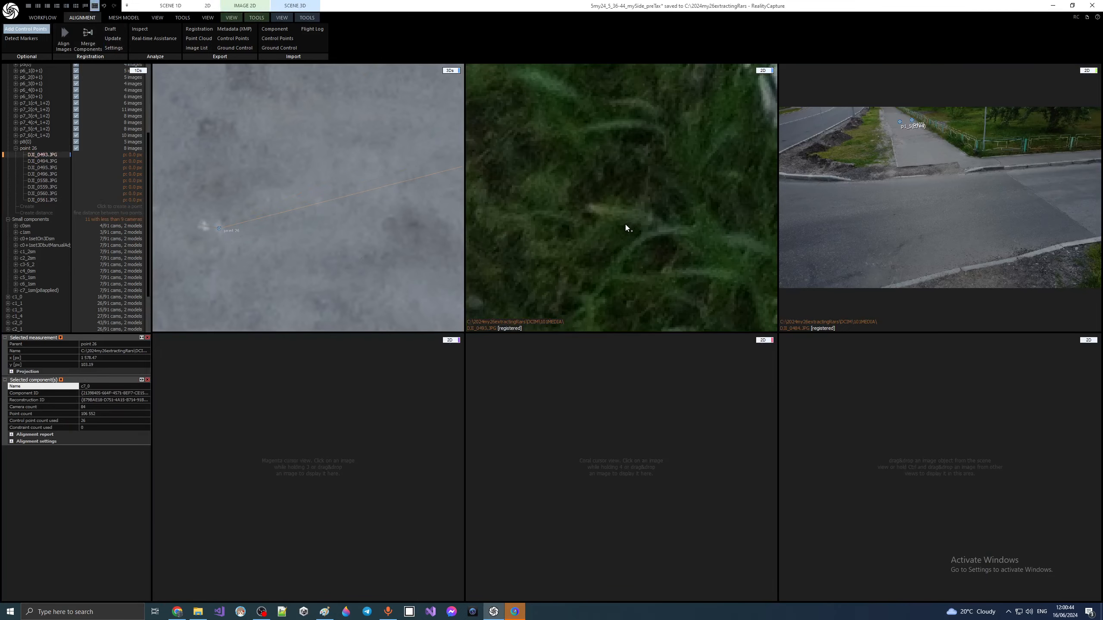
scroll(562, 240, "down", 5)
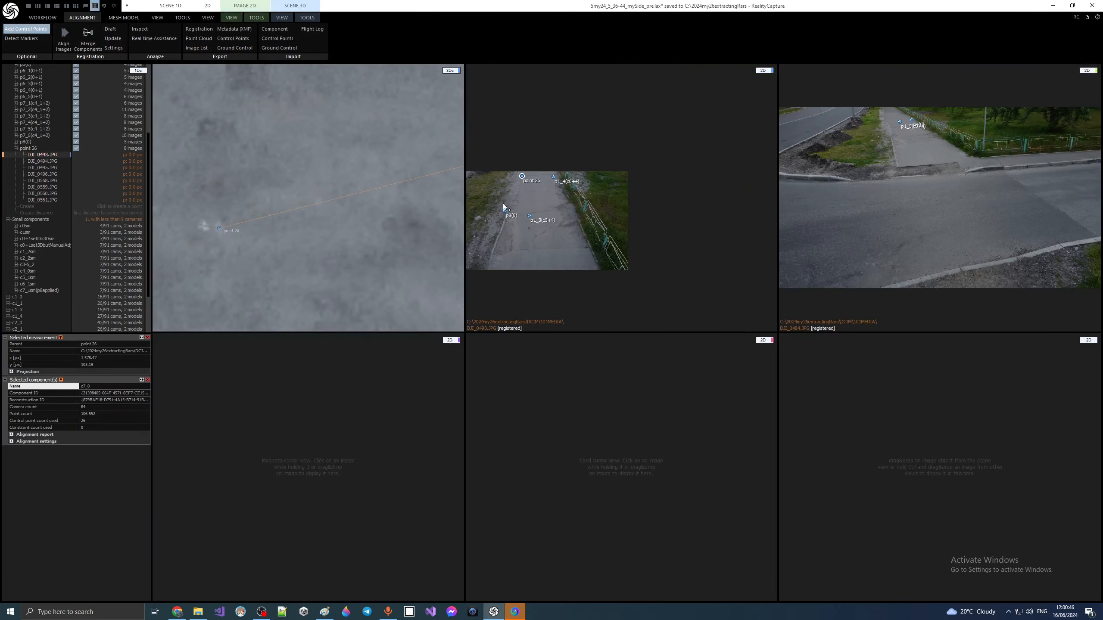
scroll(521, 176, "up", 10)
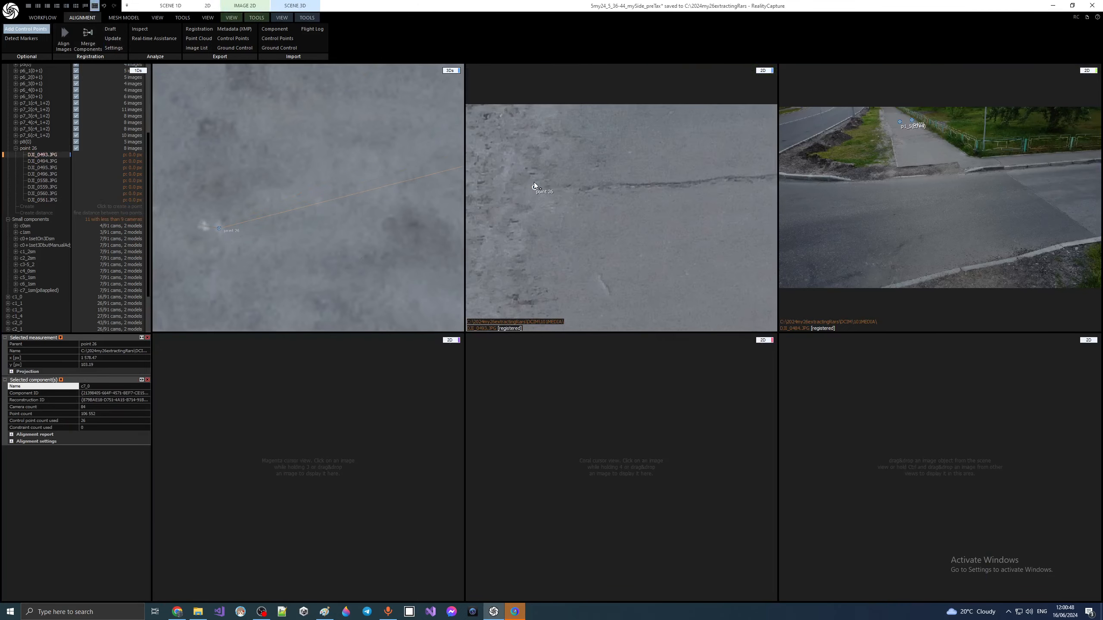
scroll(535, 187, "up", 8)
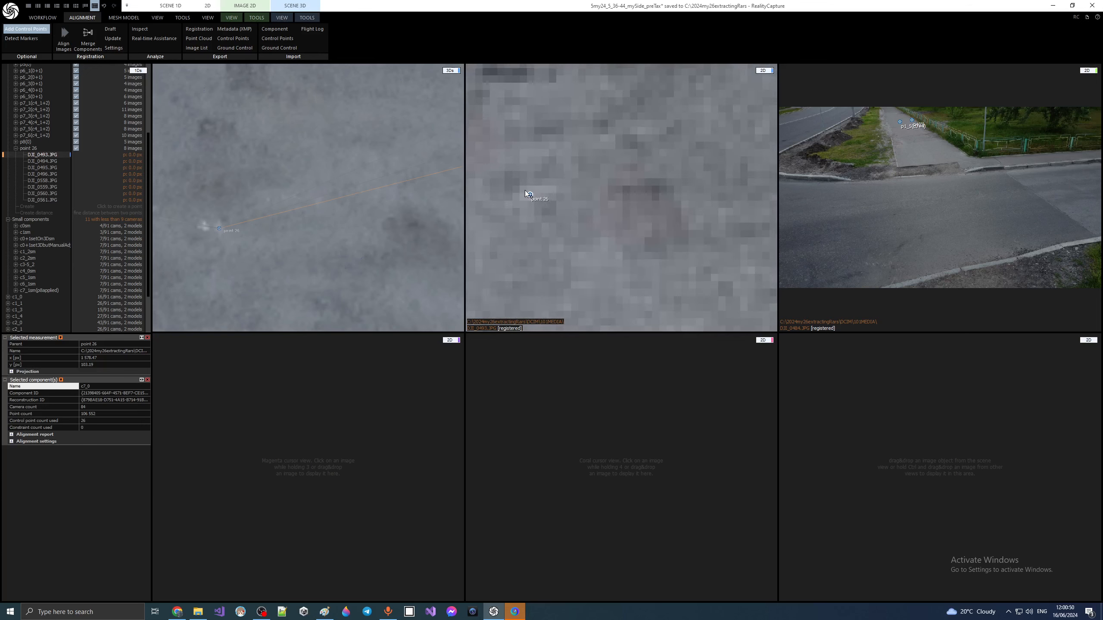
scroll(539, 205, "down", 2)
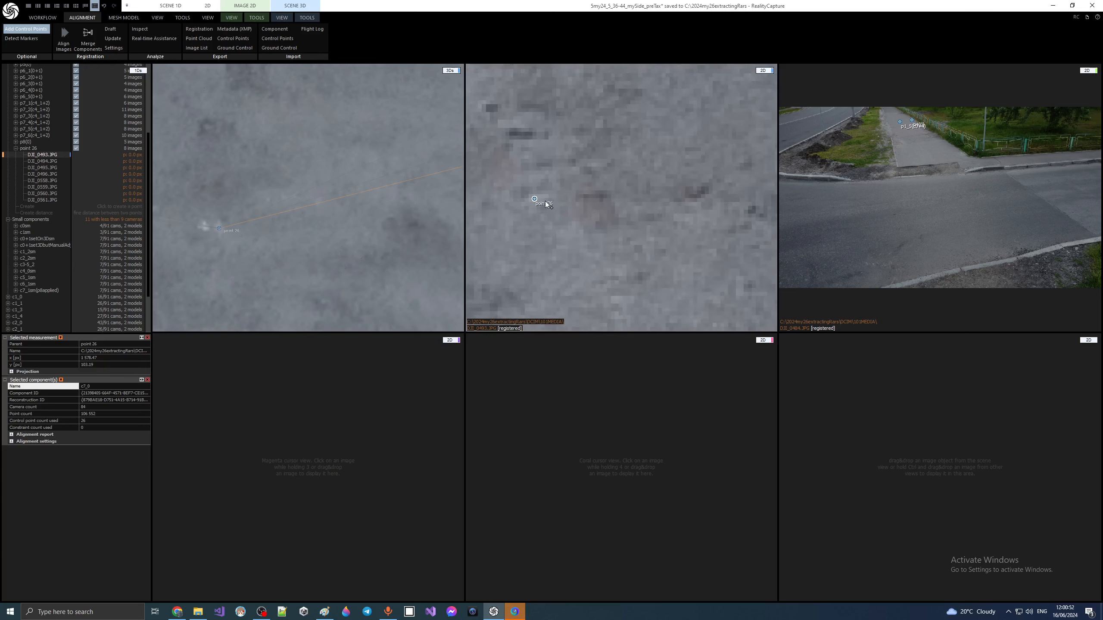
- Shift the new control point's marker slightly in DJI_0494.JPG to centre it on the light spot
left_click(40, 163)
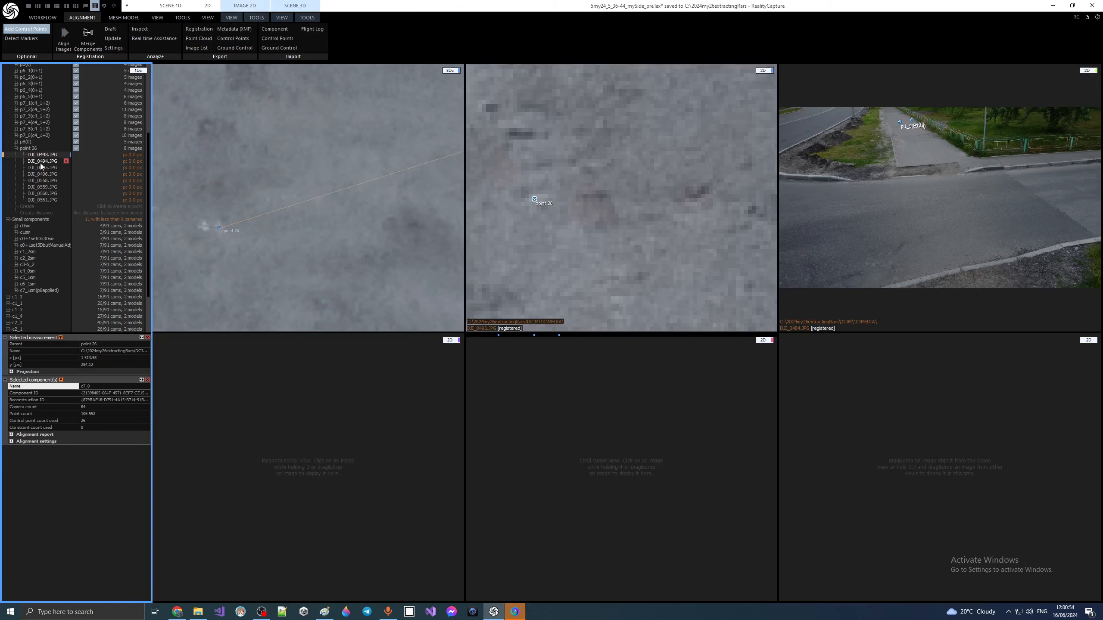
scroll(673, 221, "down", 5)
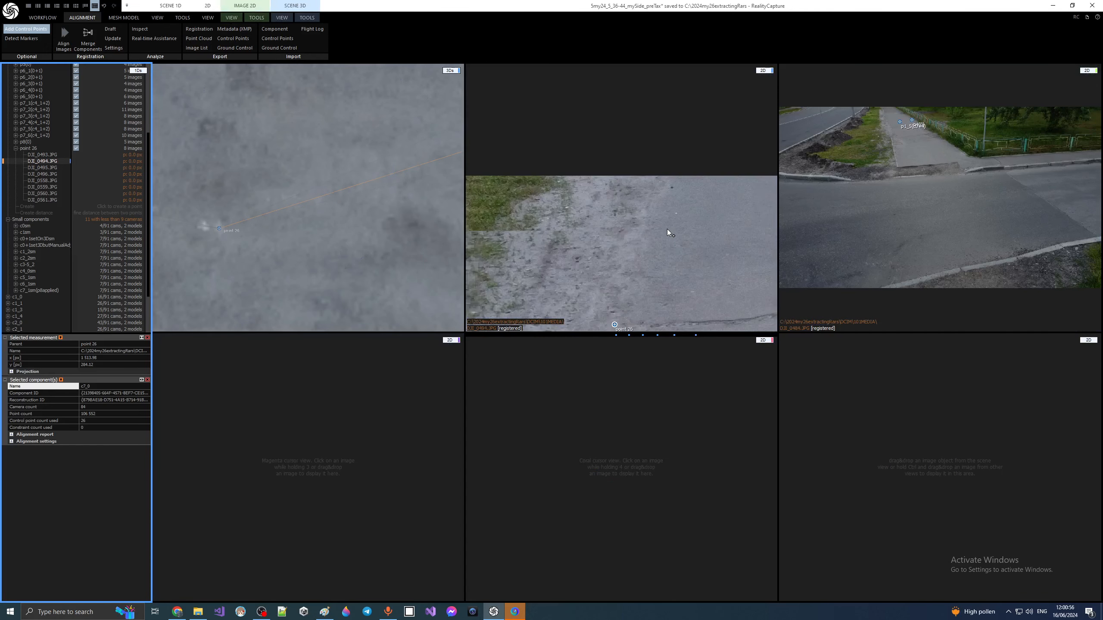
scroll(643, 264, "up", 8)
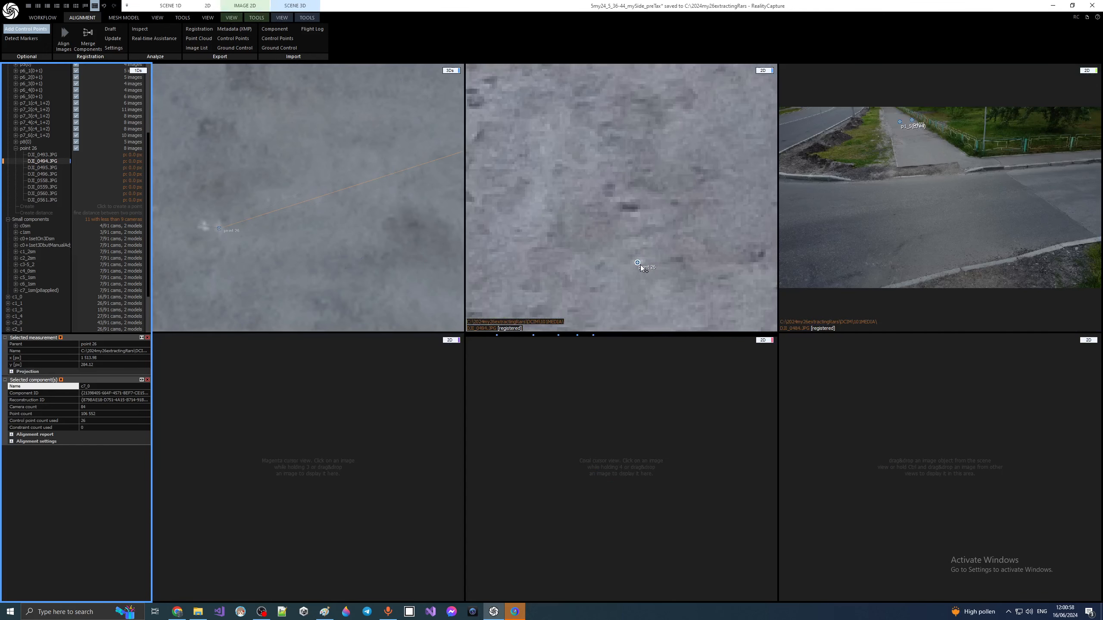
scroll(640, 265, "up", 3)
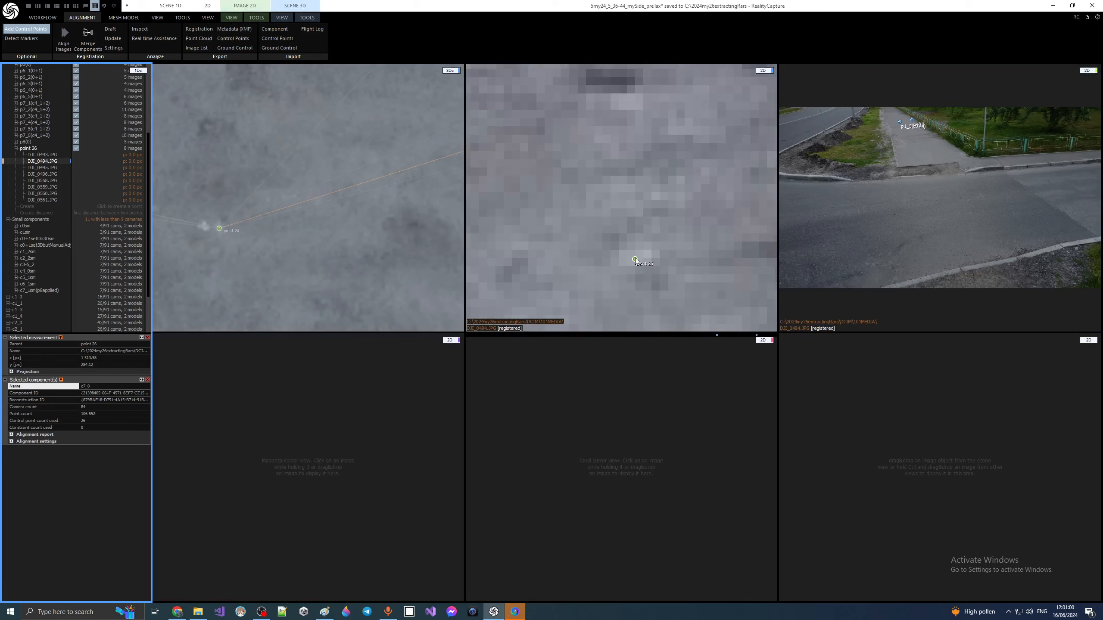
left_click(635, 259)
left_click_drag(621, 198, 623, 193)
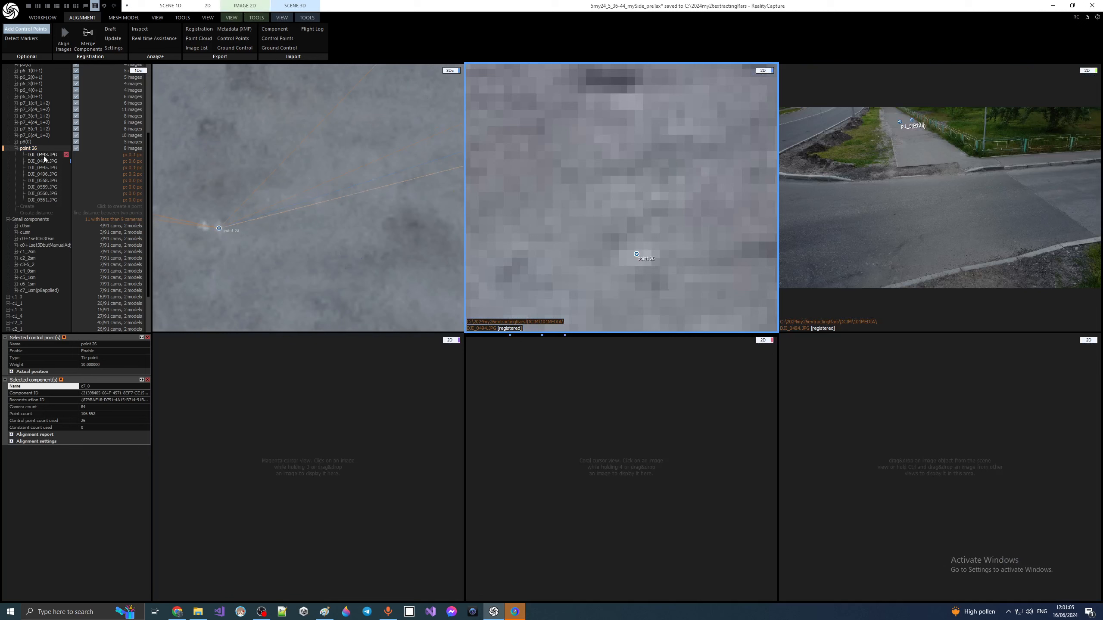
- Adjust the new control point's marker on the light spot in DJI_0493.JPG
left_click(44, 155)
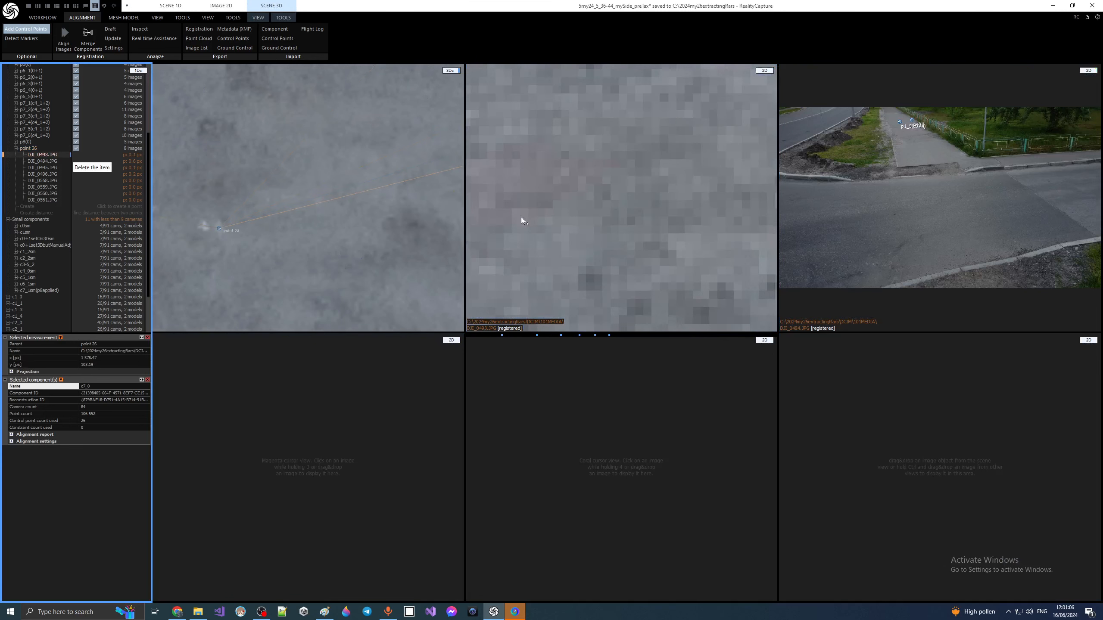
scroll(568, 217, "down", 3)
scroll(593, 155, "up", 5)
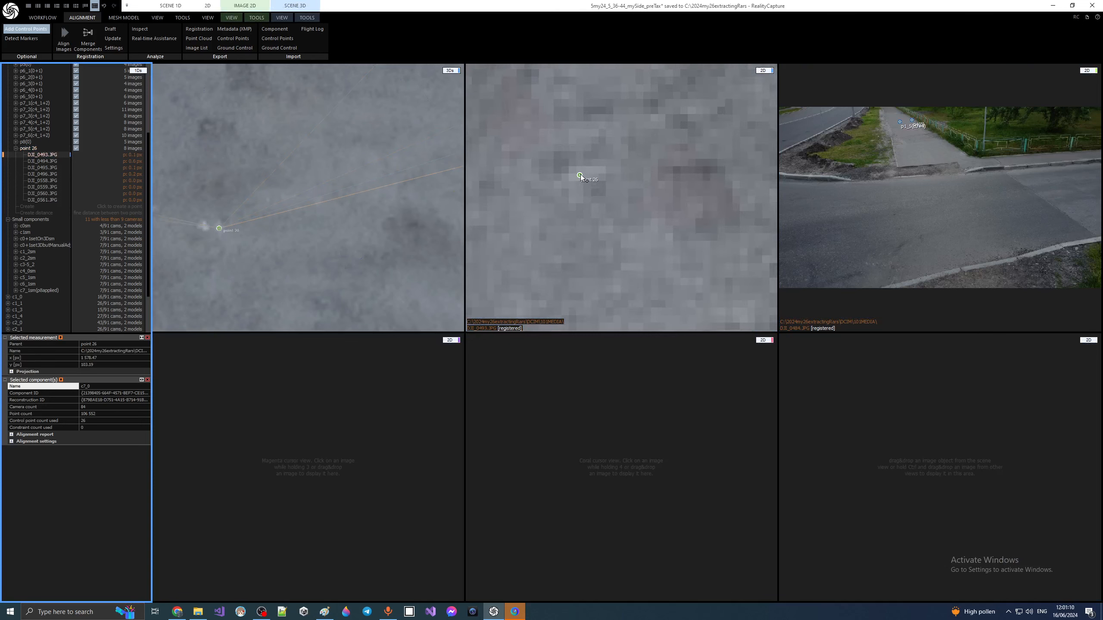
left_click_drag(586, 168, 621, 198)
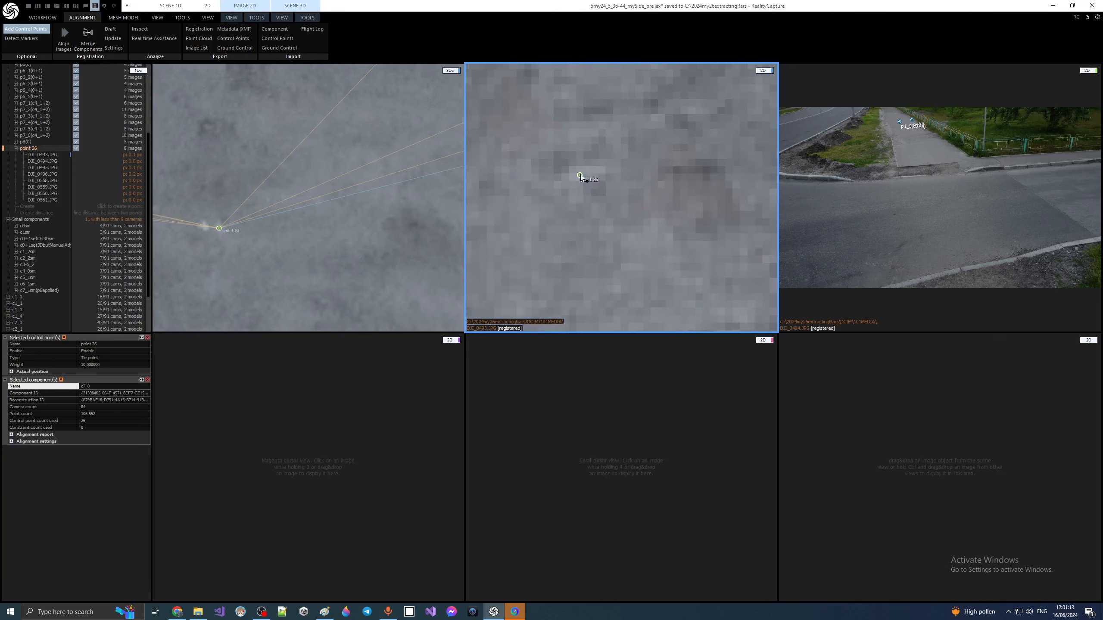
- Shift the new control point's marker slightly in DJI_0495.JPG to centre it on the light spot
left_click(38, 168)
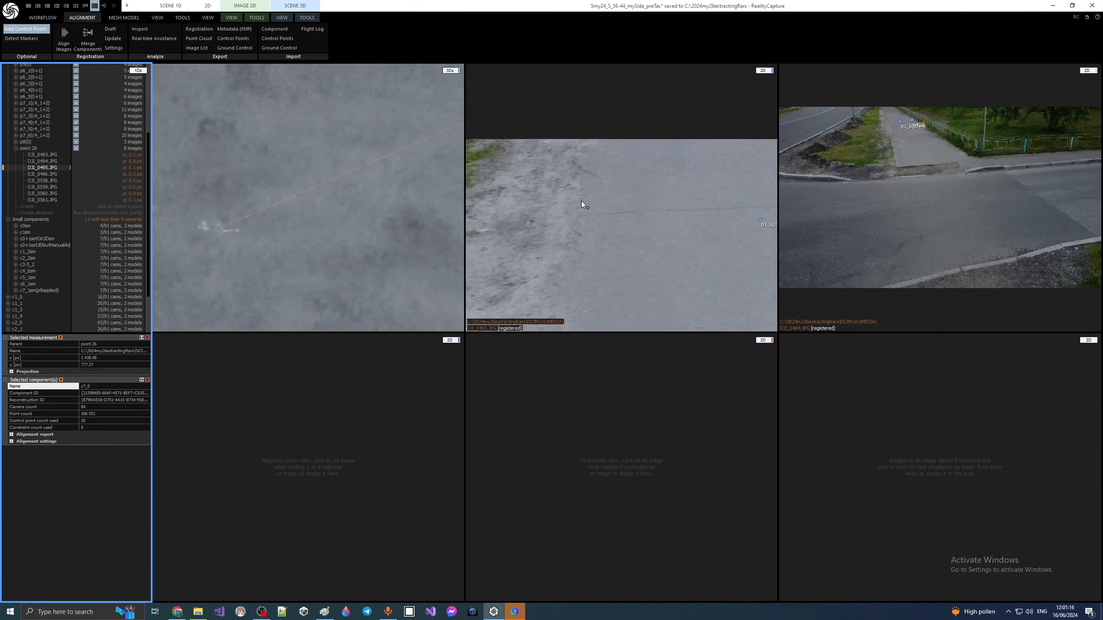
scroll(553, 262, "down", 2)
scroll(556, 265, "up", 8)
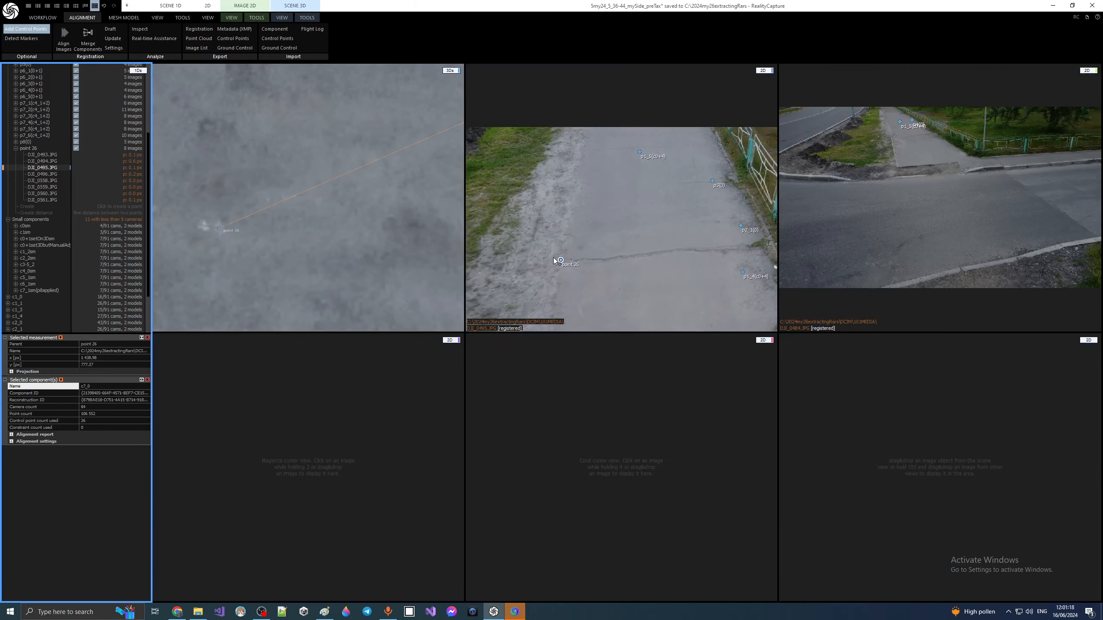
scroll(578, 264, "up", 5)
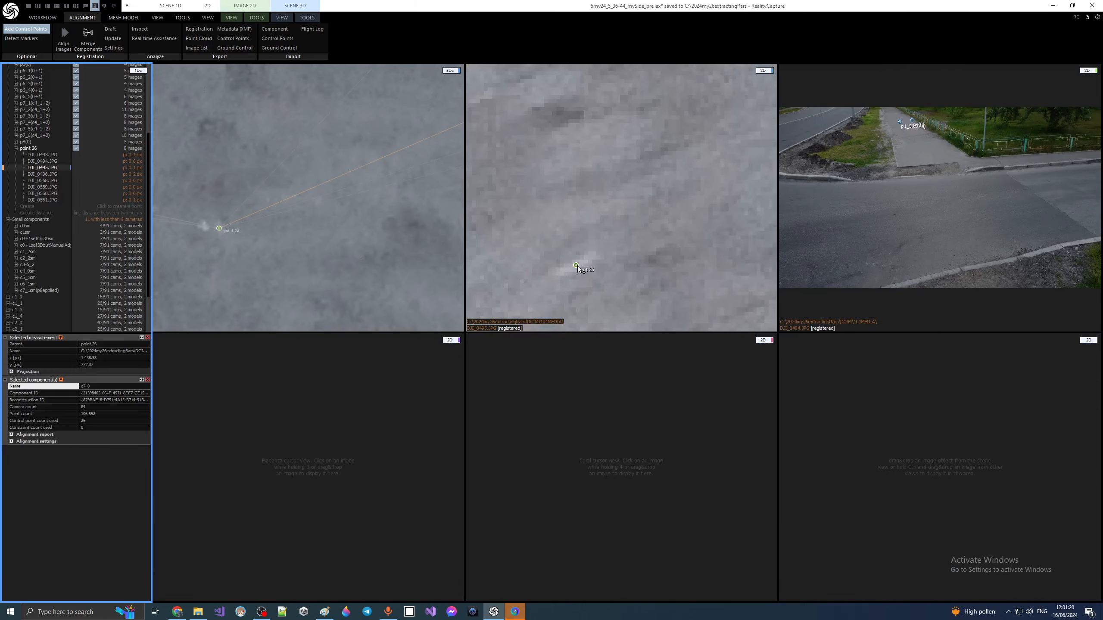
left_click(576, 265)
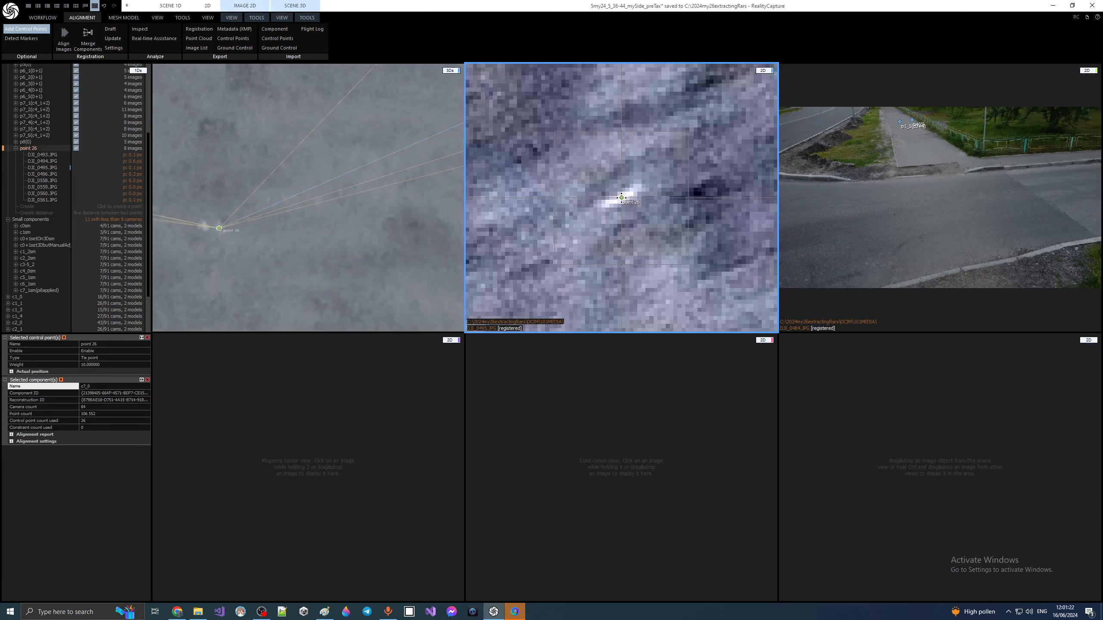
left_click_drag(621, 197, 620, 198)
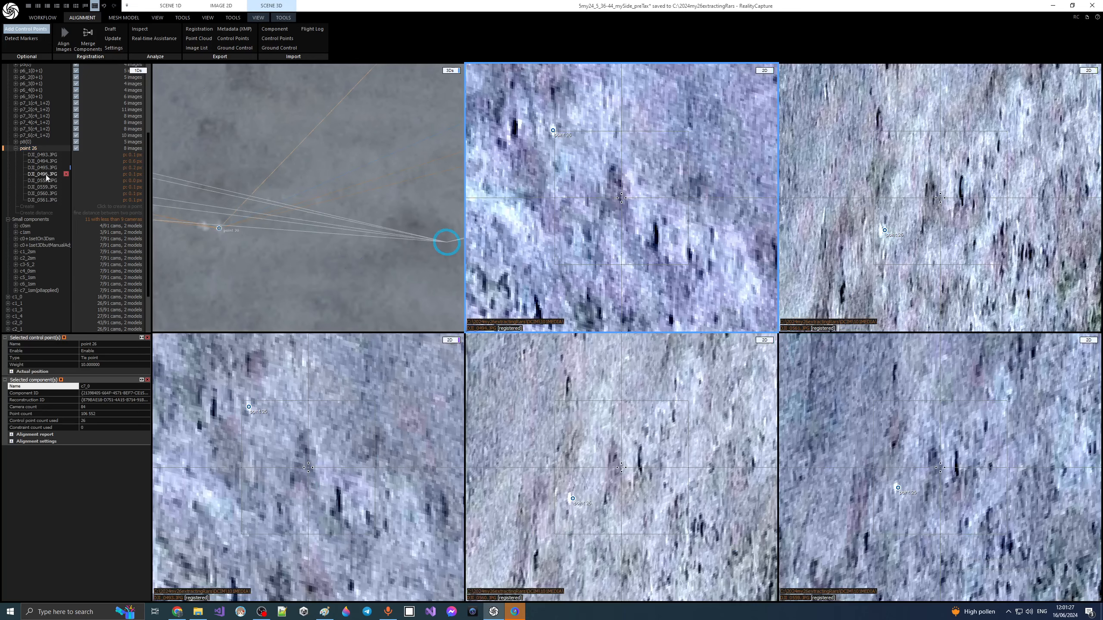
- Locate the new control point in DJI_0496.JPG and fine-tune its marker on the light spot
left_click(47, 174)
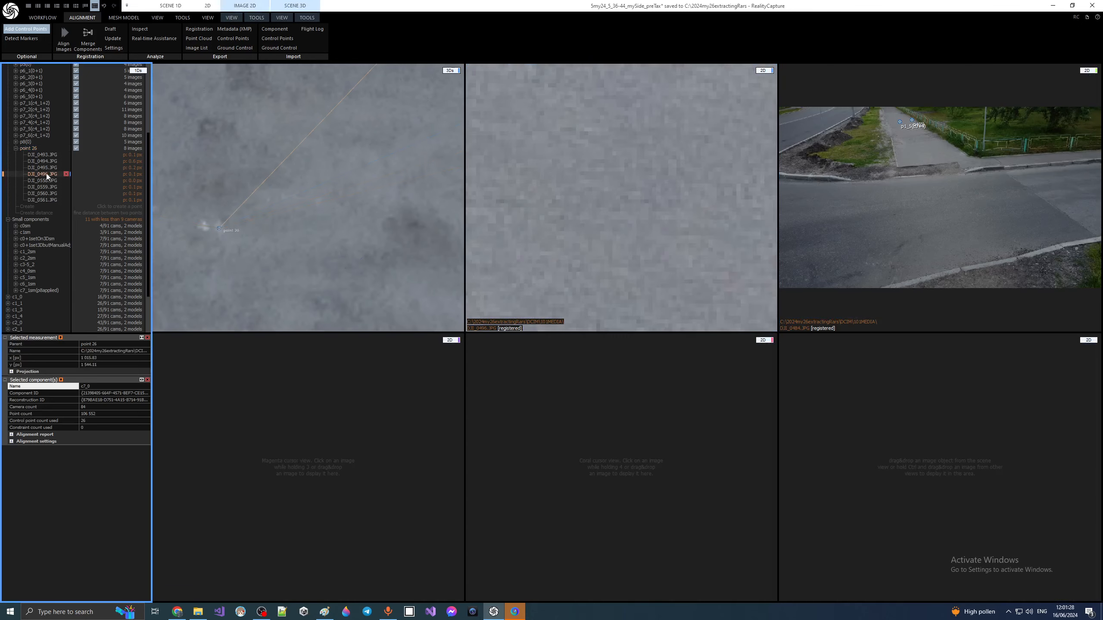
scroll(631, 239, "down", 4)
scroll(625, 239, "down", 6)
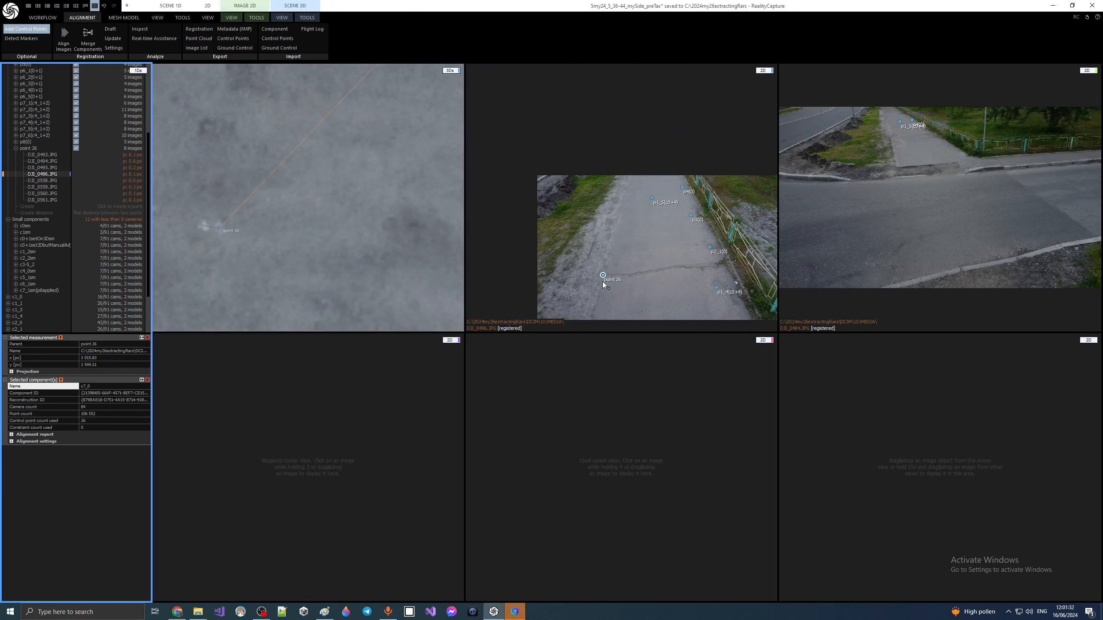
scroll(602, 281, "up", 10)
scroll(604, 267, "up", 3)
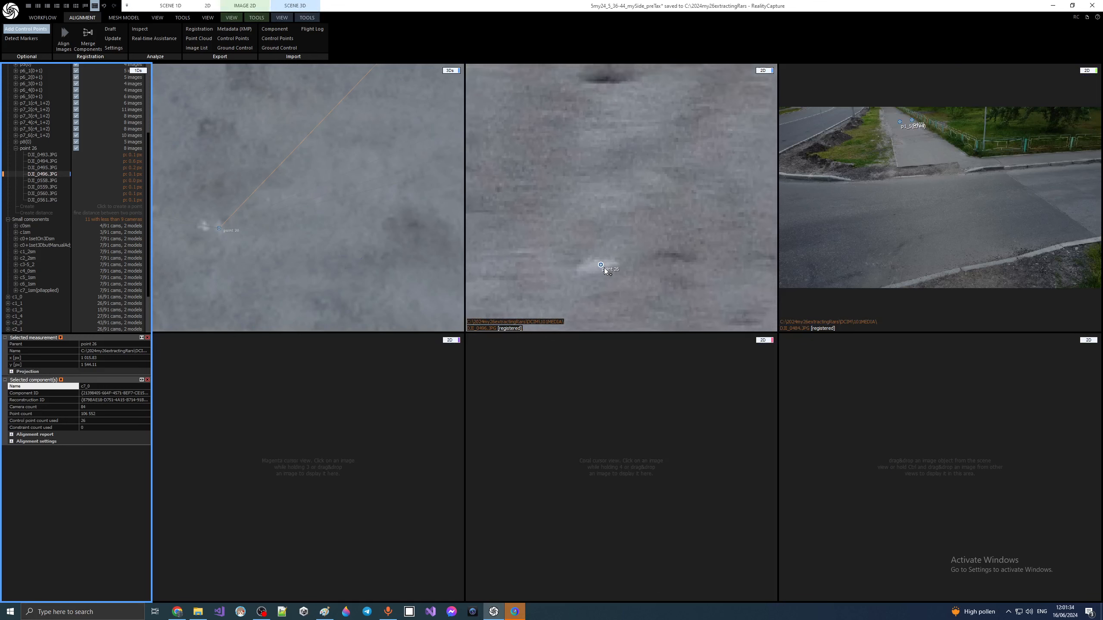
left_click(600, 263)
left_click_drag(600, 263, 600, 264)
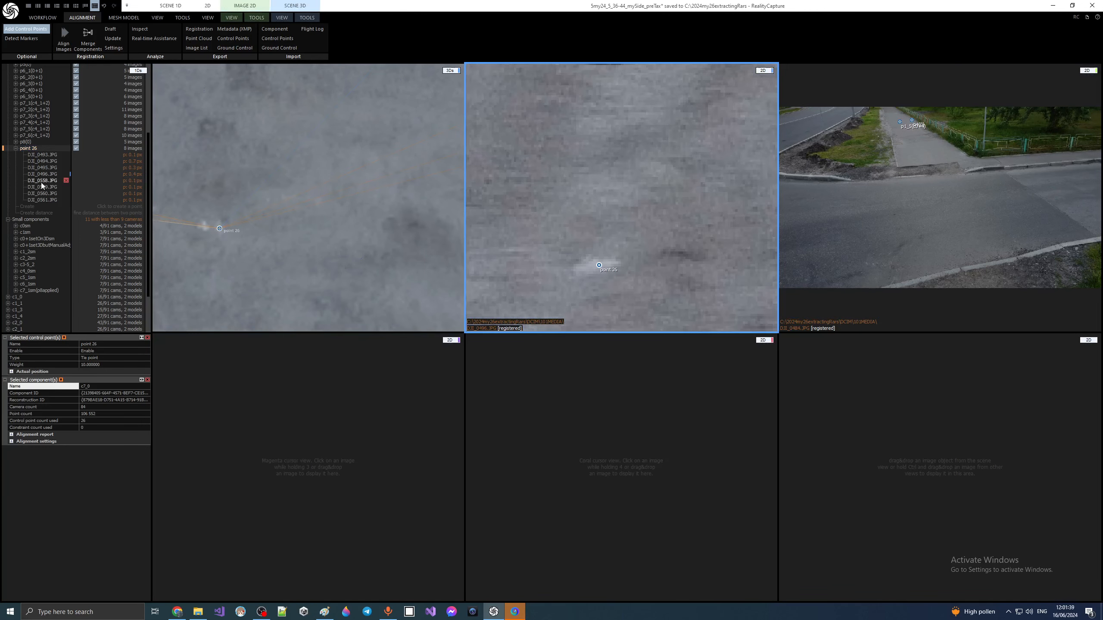
- Move the new control point's marker in DJI_0558.JPG onto the centre of the light spot
left_click(42, 181)
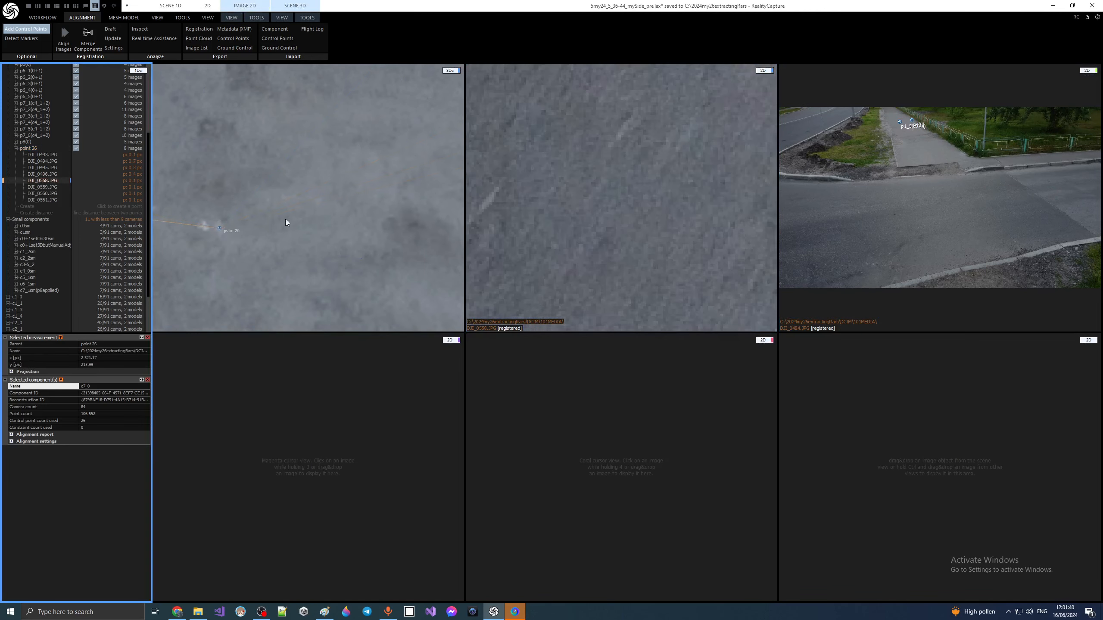
scroll(605, 270, "down", 5)
scroll(574, 280, "down", 4)
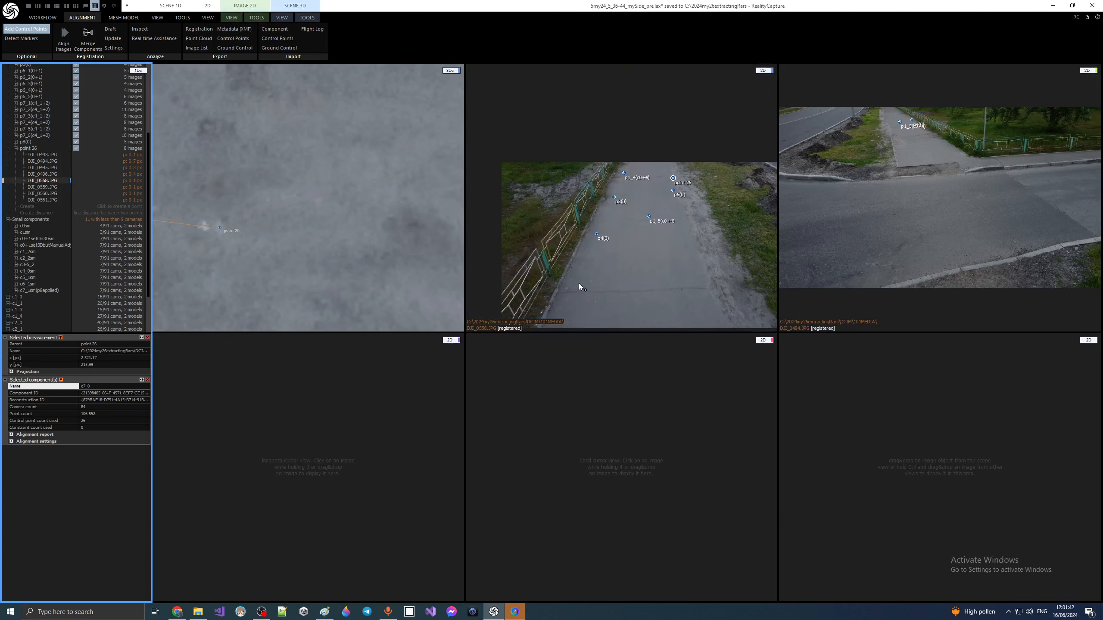
scroll(625, 231, "up", 6)
scroll(620, 235, "up", 8)
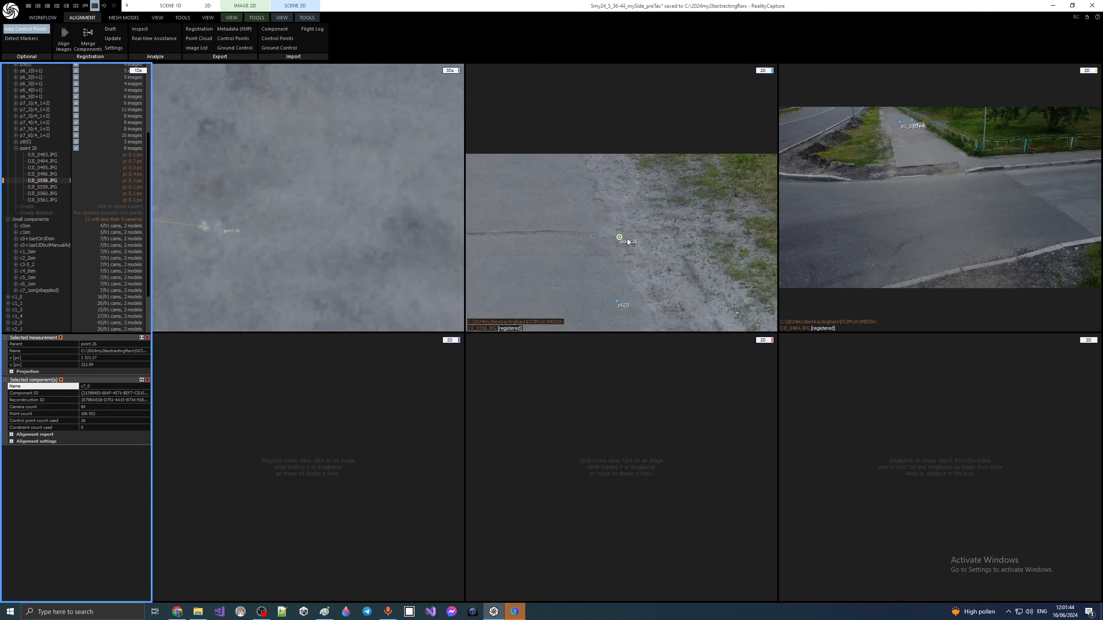
scroll(604, 231, "up", 2)
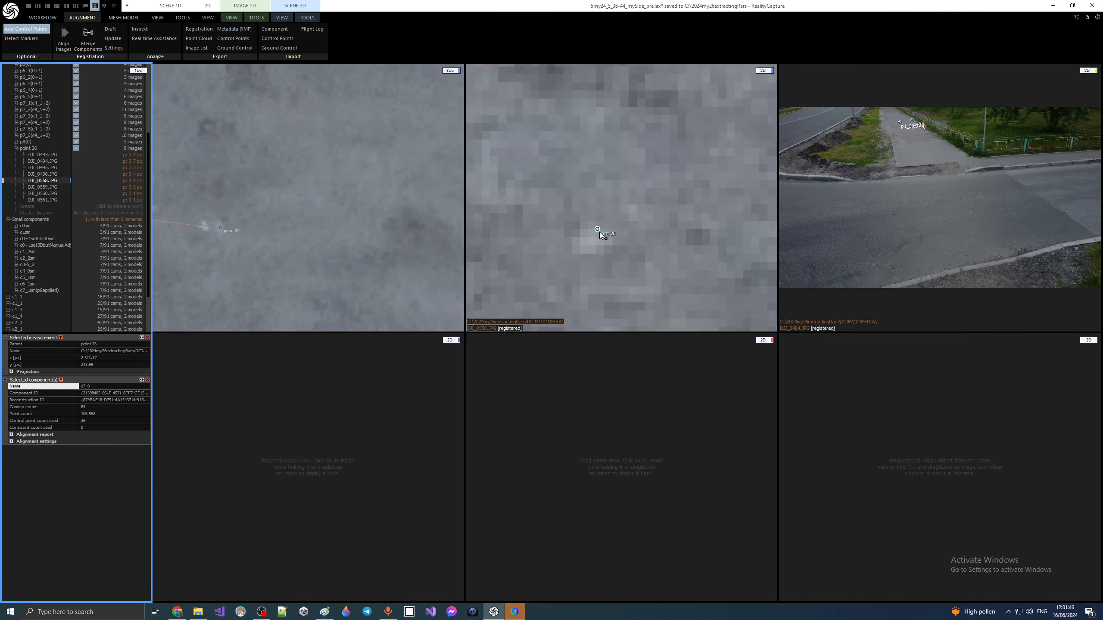
left_click_drag(598, 229, 621, 198)
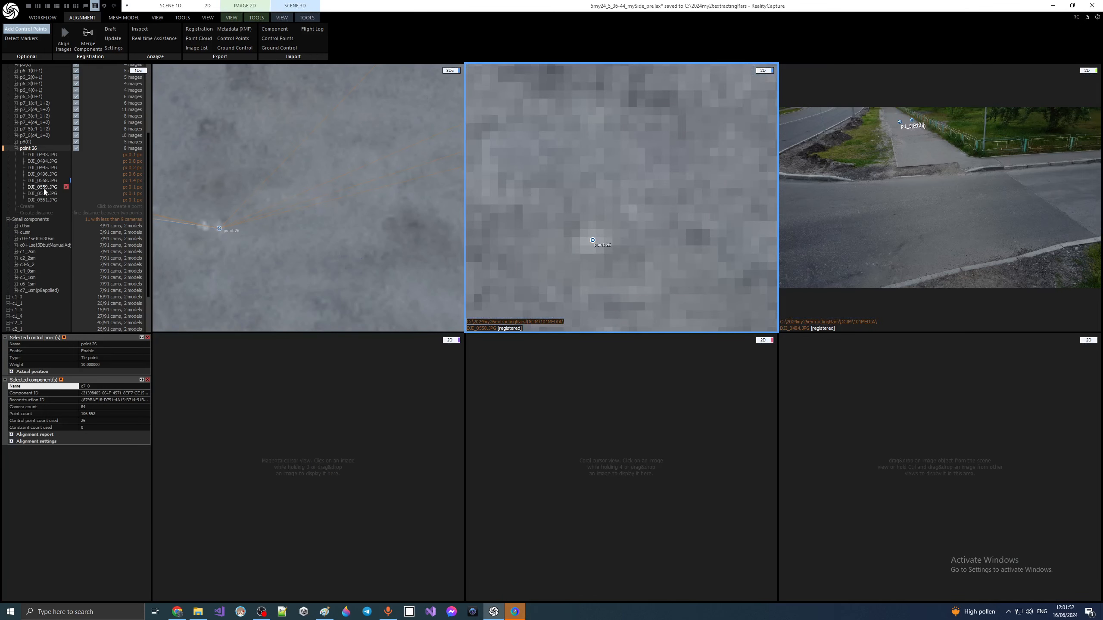
- Reposition the new control point's marker in DJI_0559.JPG onto the small bright patch just below it
left_click(43, 187)
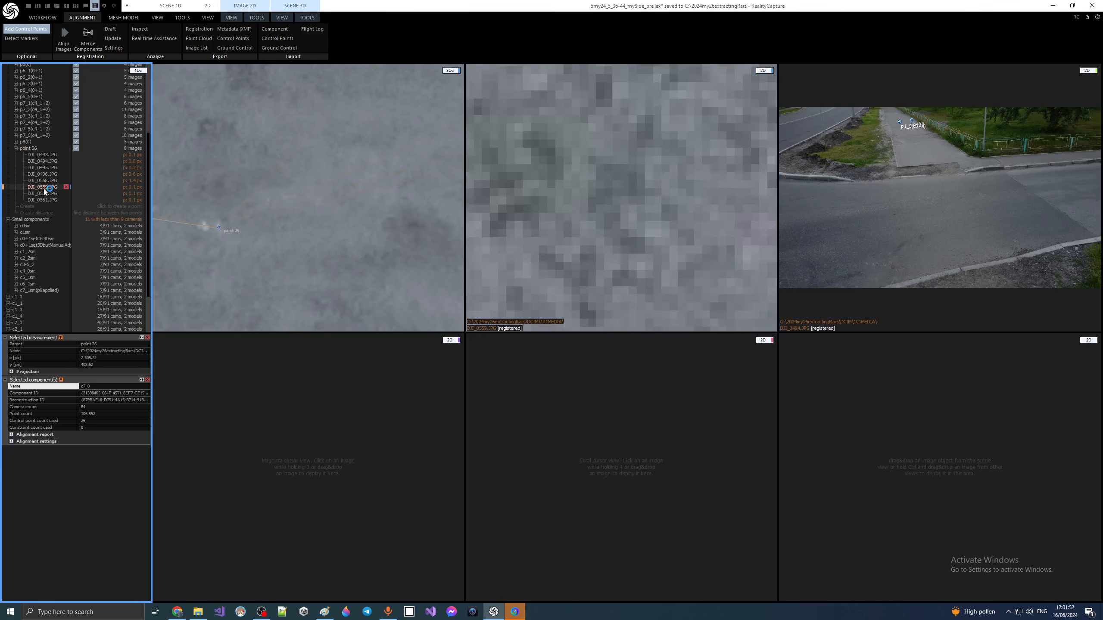
scroll(614, 258, "down", 10)
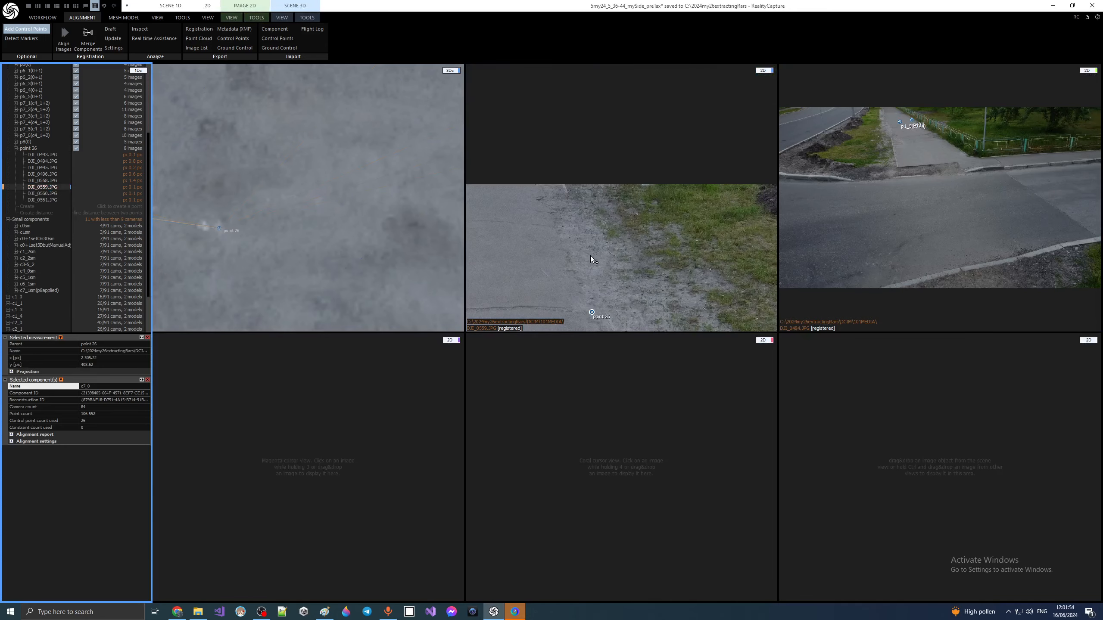
scroll(587, 287, "down", 5)
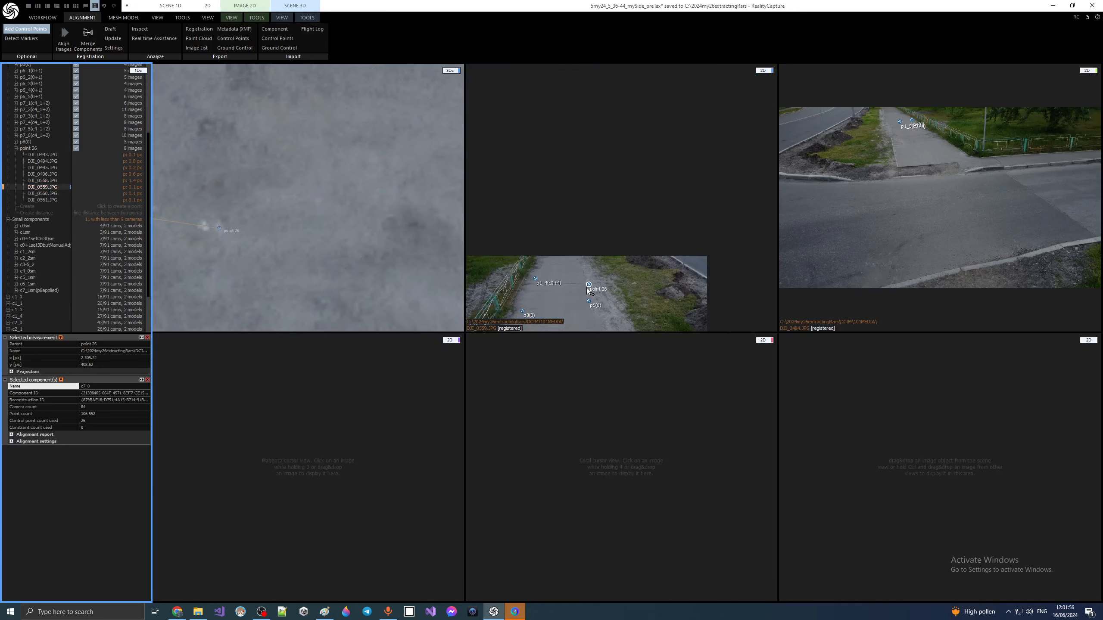
scroll(587, 287, "up", 10)
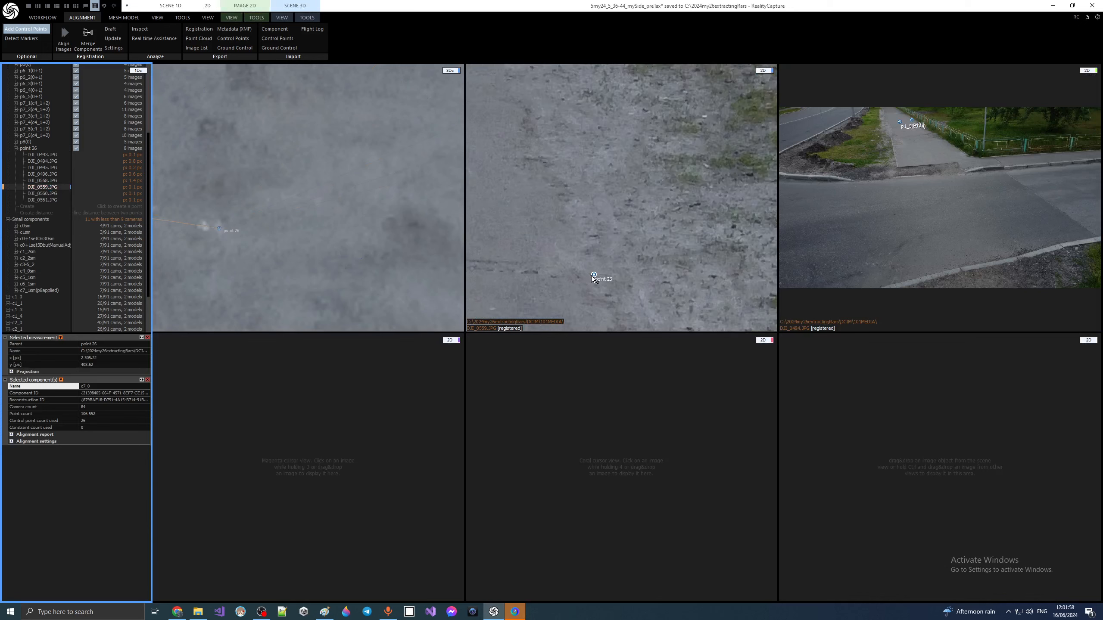
scroll(593, 275, "up", 10)
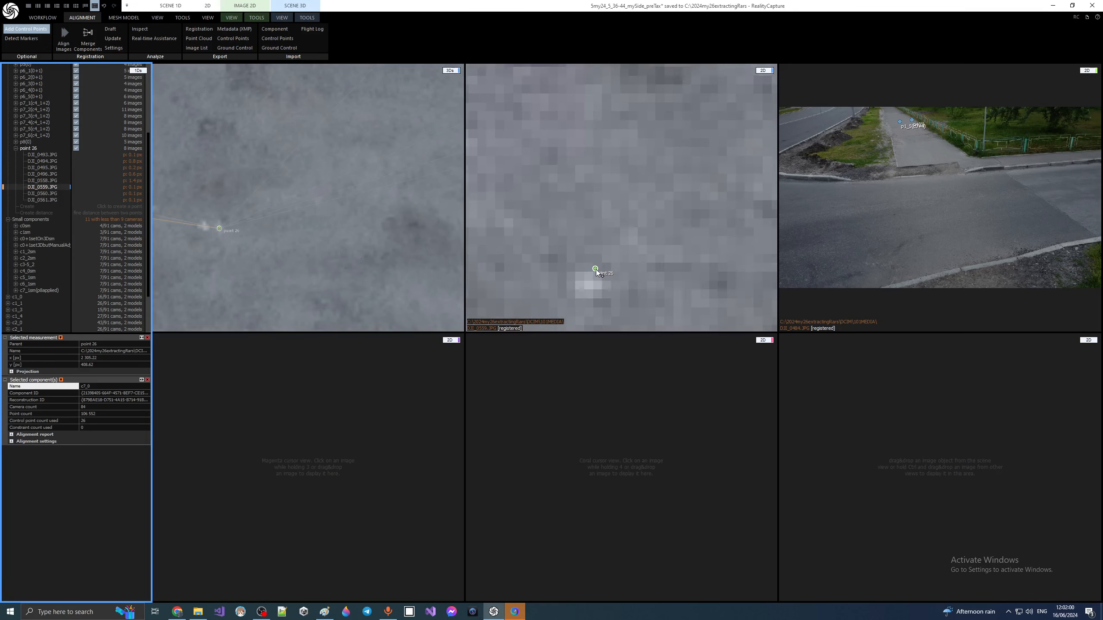
mouse_move(595, 269)
left_mouse_down()
mouse_move(589, 284)
mouse_move(593, 269)
left_mouse_up()
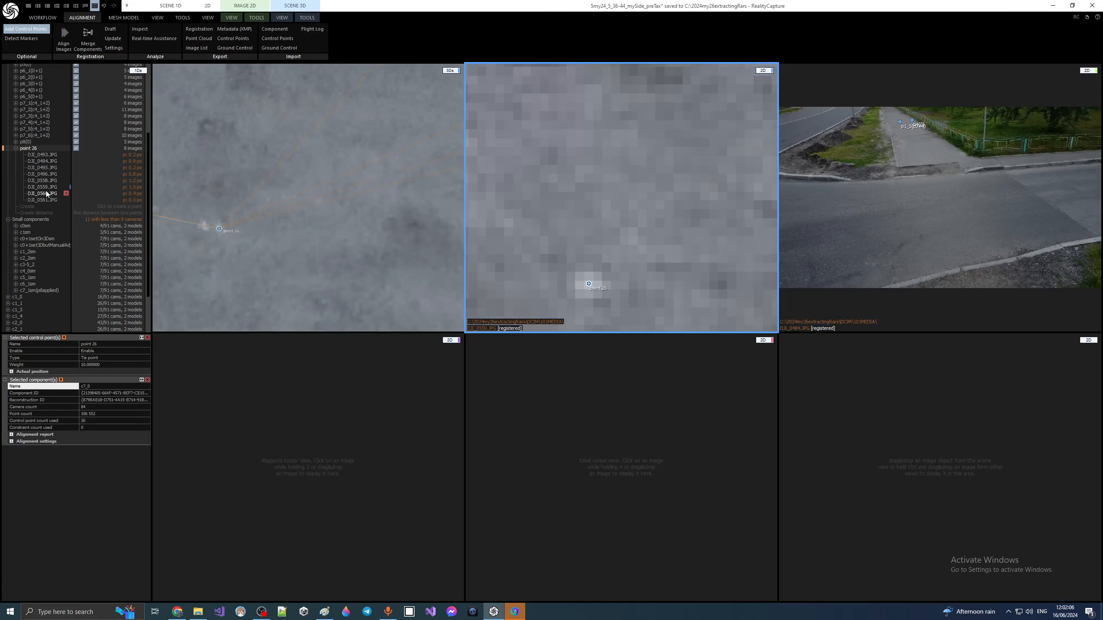
- Correct the new control point's measurement in DJI_0560.JPG by moving its marker down onto the light spot
left_click(45, 193)
left_click(46, 193)
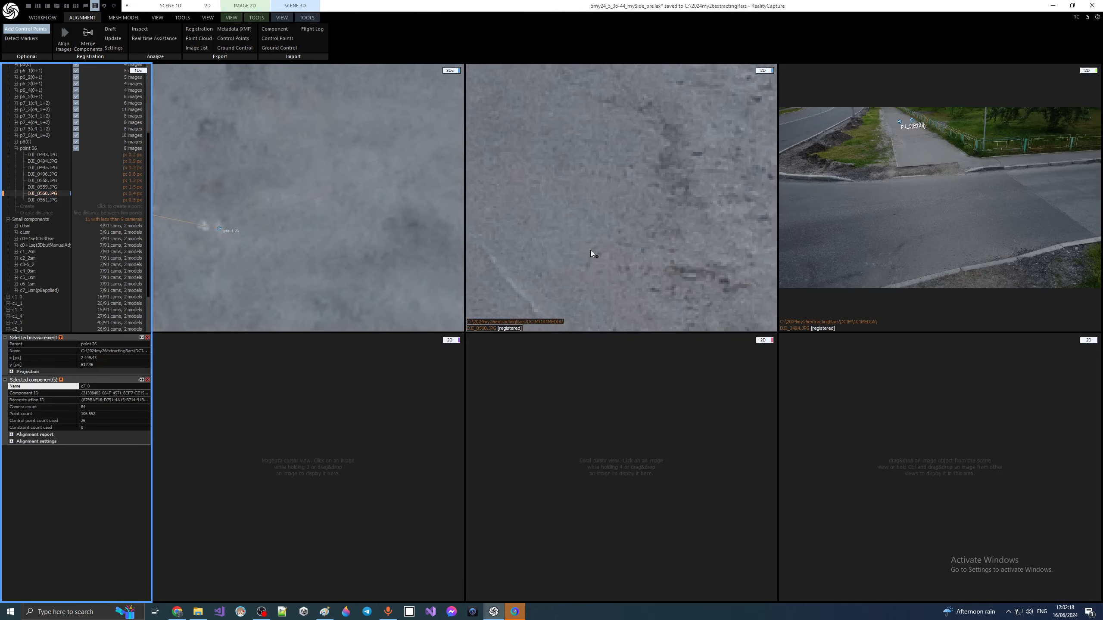
scroll(585, 253, "down", 5)
scroll(606, 289, "up", 3)
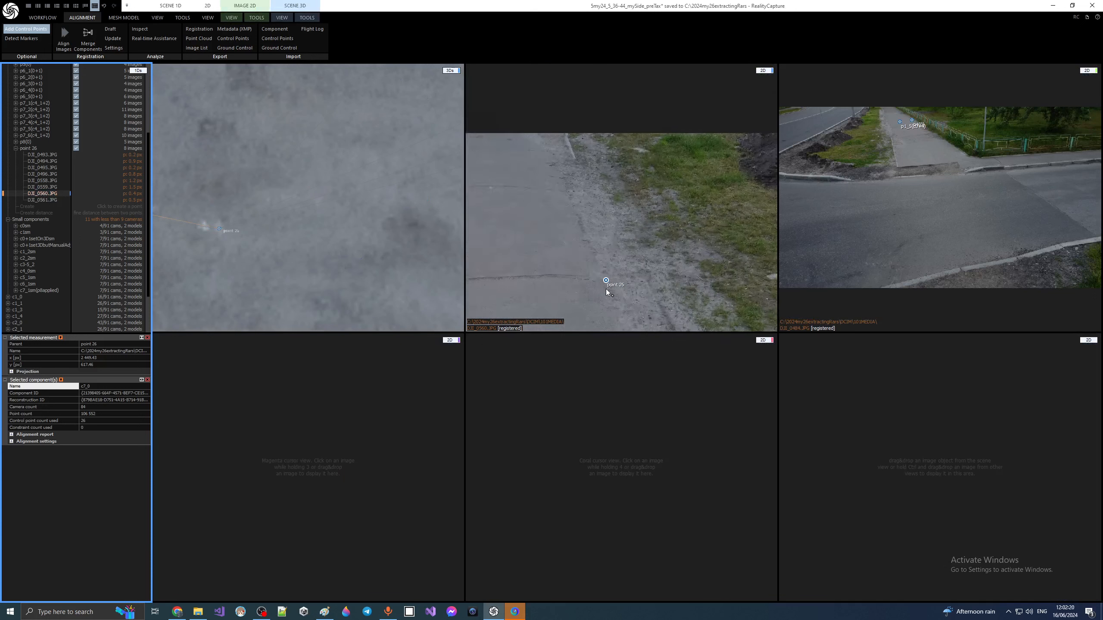
scroll(602, 281, "up", 5)
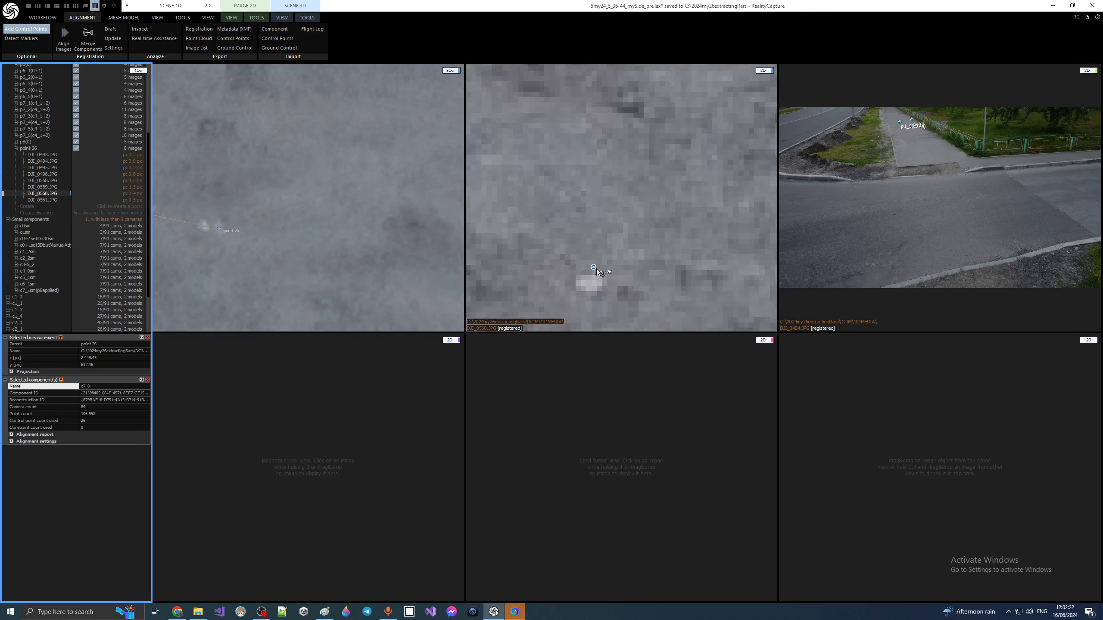
left_click(594, 268)
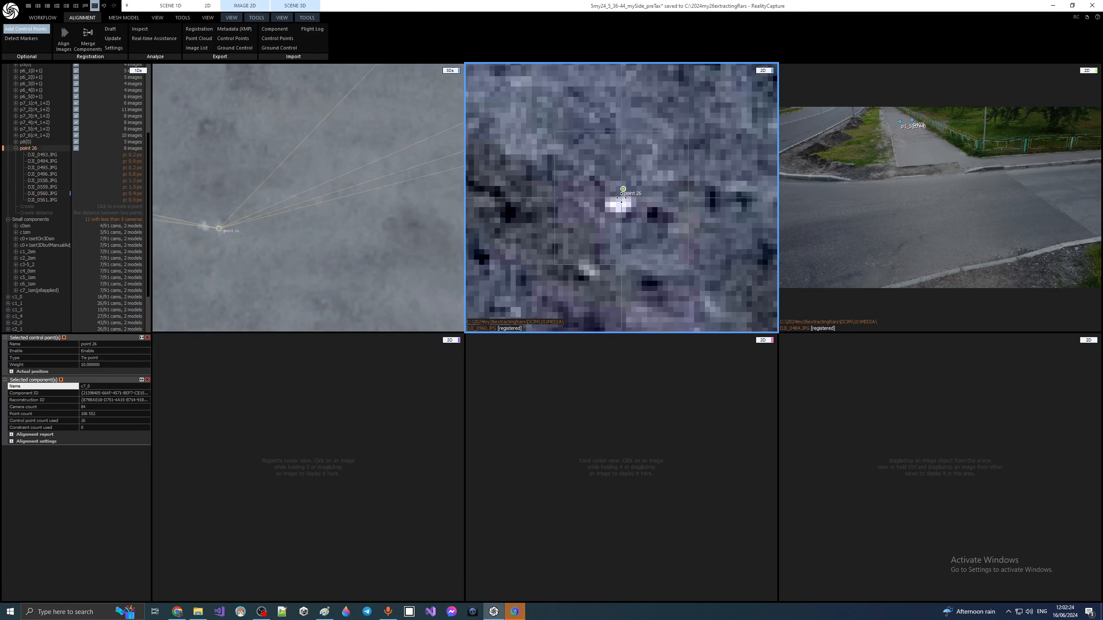
left_click_drag(593, 268, 590, 282)
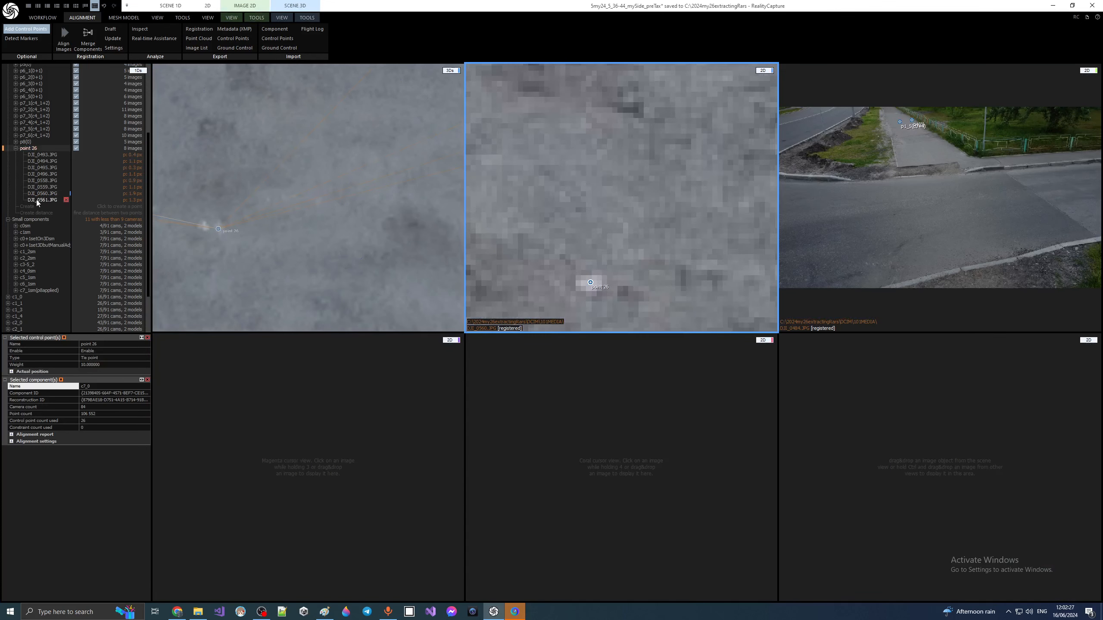
- Move the new control point's marker in DJI_0561.JPG down onto the centre of the light spot
left_click(38, 200)
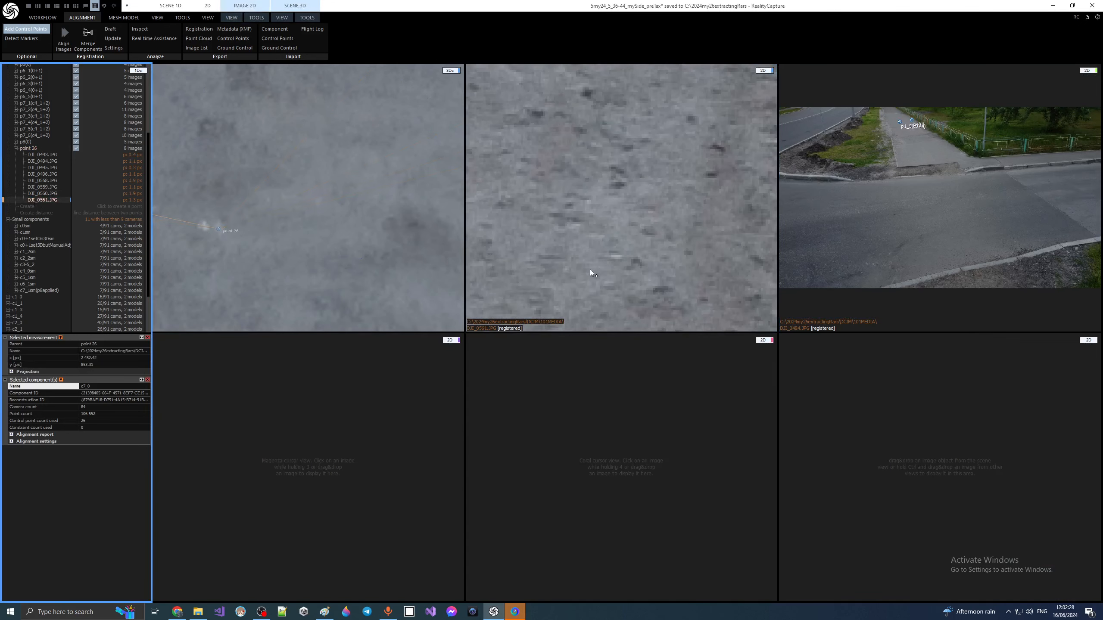
scroll(583, 270, "down", 5)
scroll(581, 295, "up", 5)
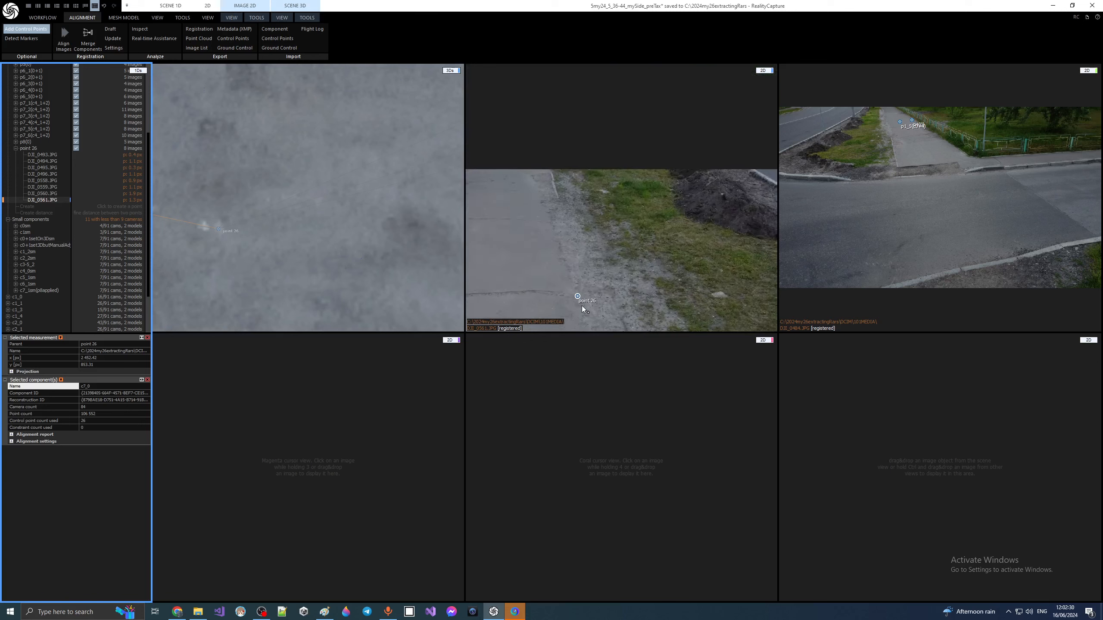
scroll(568, 298, "up", 6)
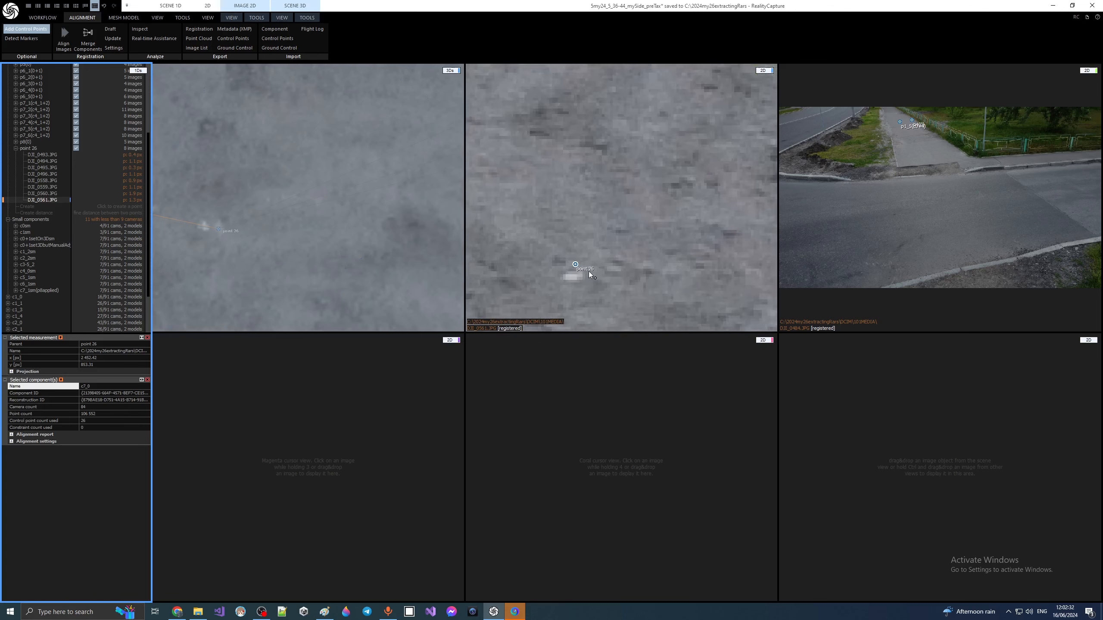
left_click_drag(566, 262, 561, 279)
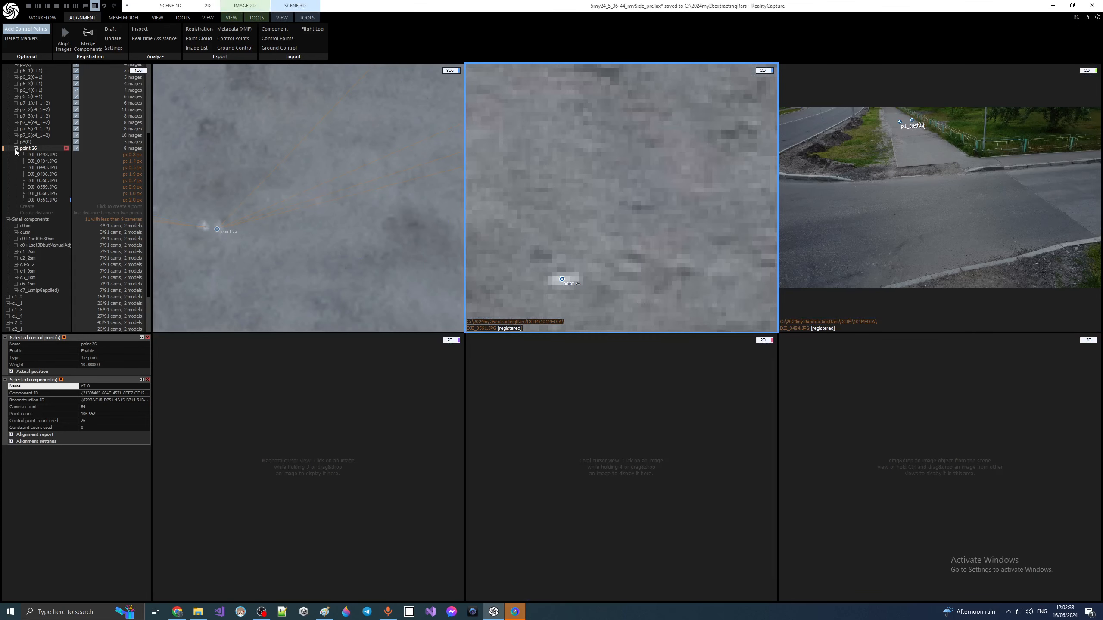
- Collapse the new control point's image measurements and rename the point as p9[0]
left_click(16, 148)
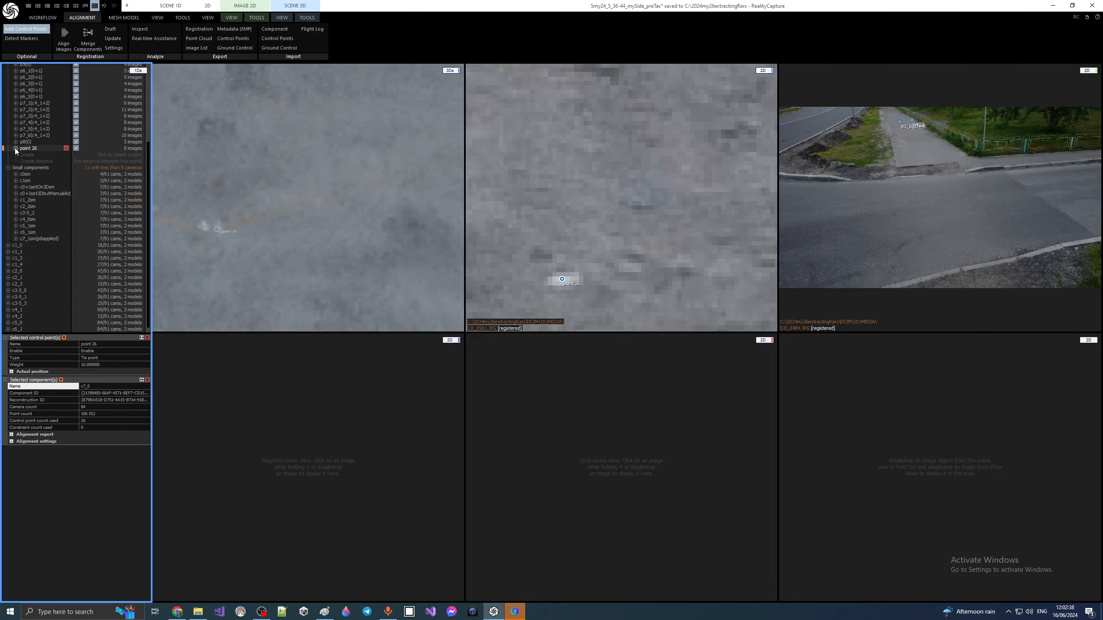
double_click(97, 344)
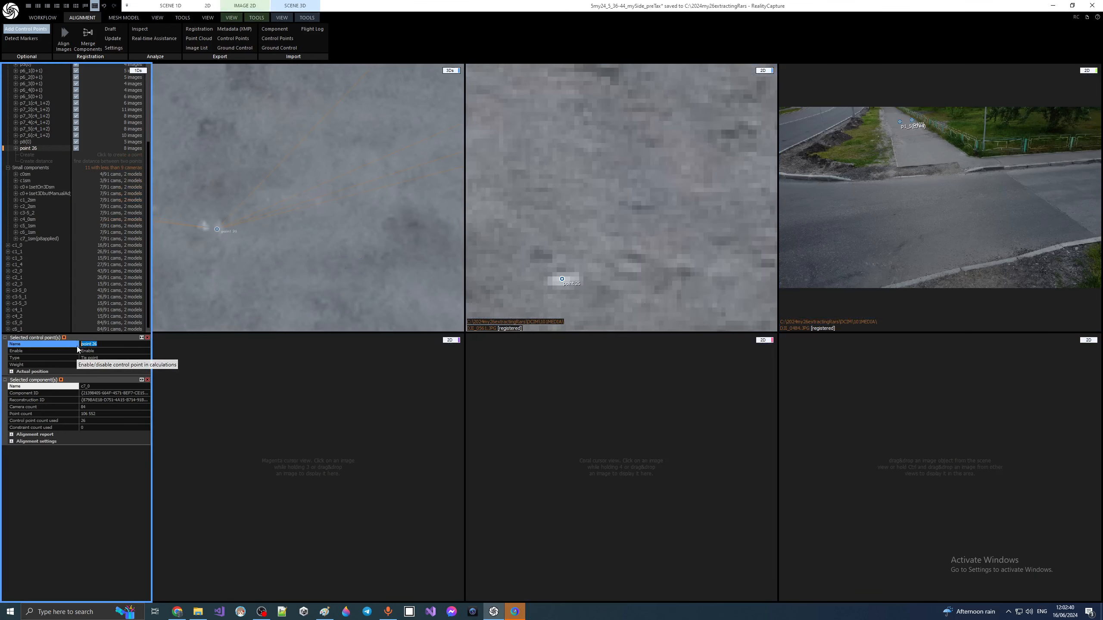
key("ctrl+a")
type("p")
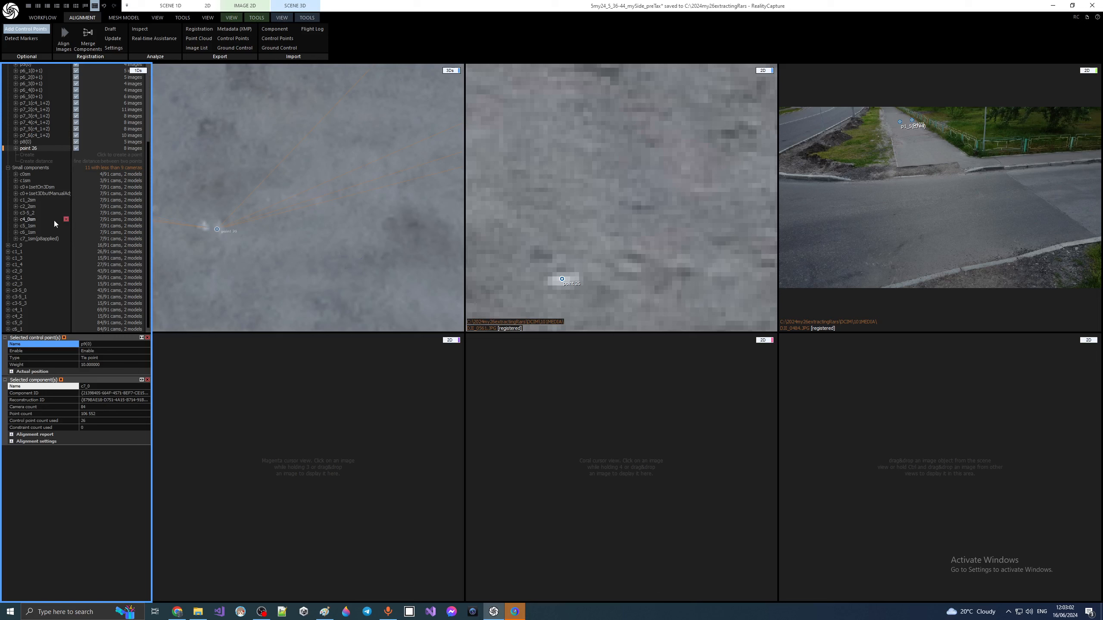
scroll(53, 221, "down", 1)
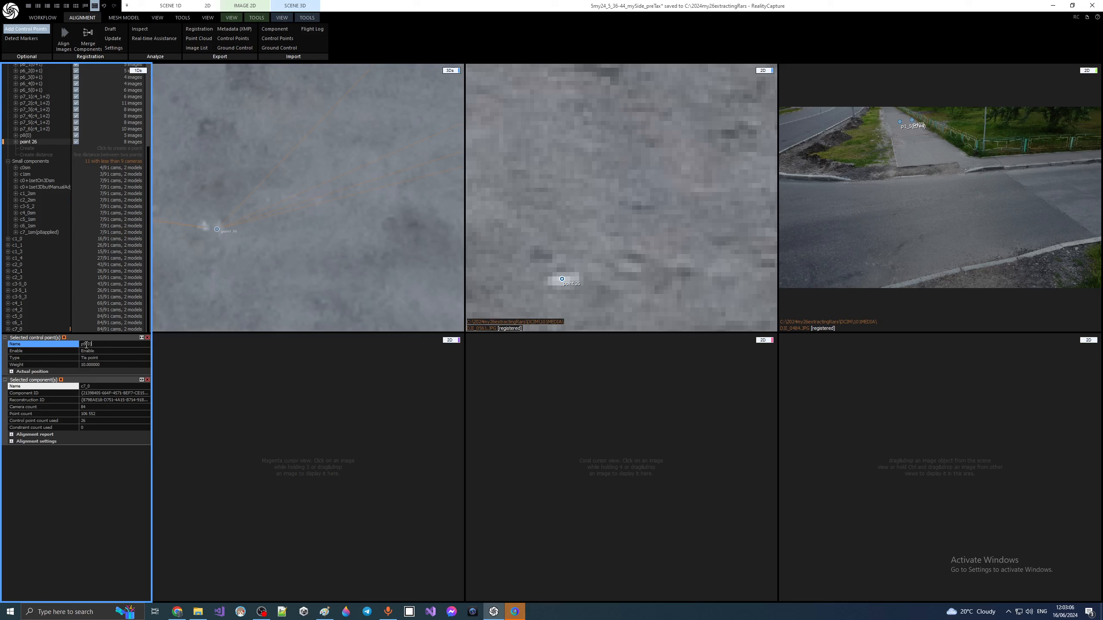
key("Return")
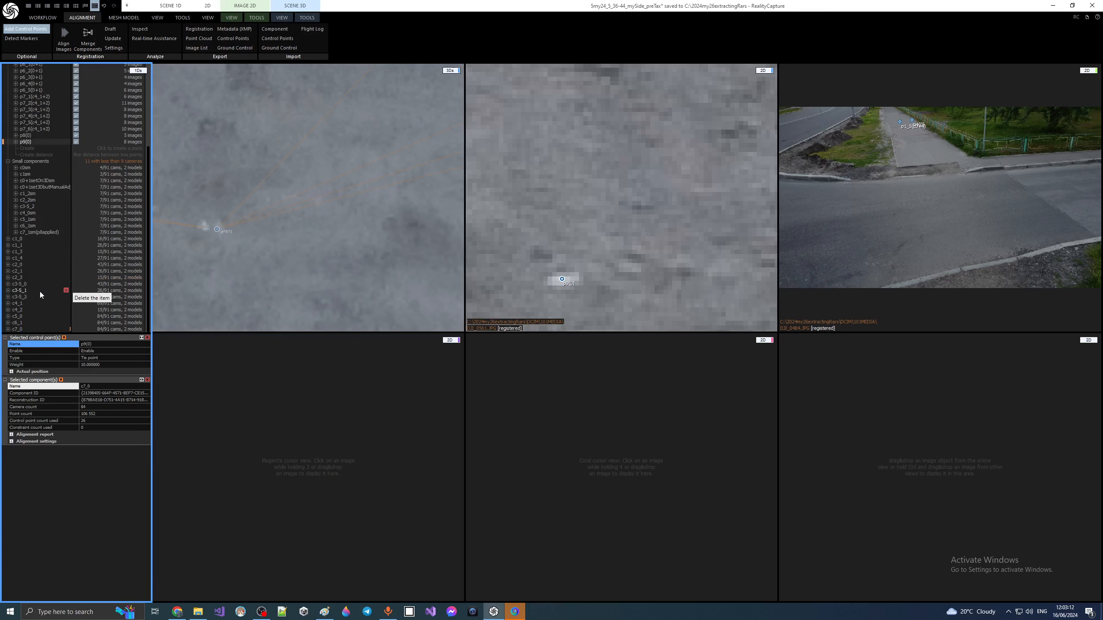
- Start the complete 3D reconstruction process using the updated control points
left_click(43, 17)
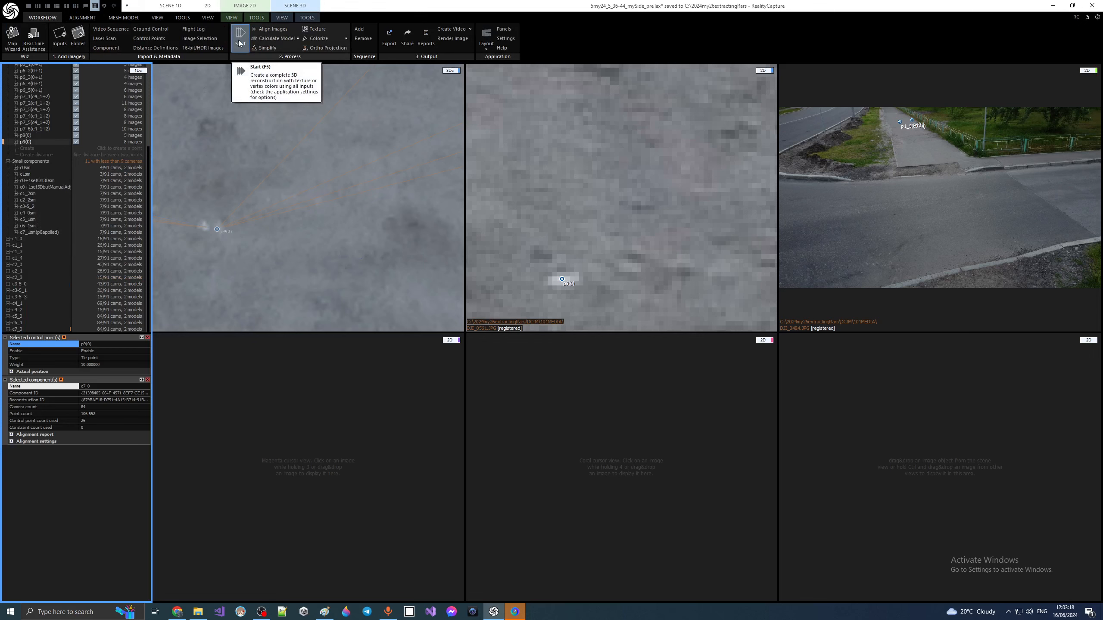
left_click(239, 42)
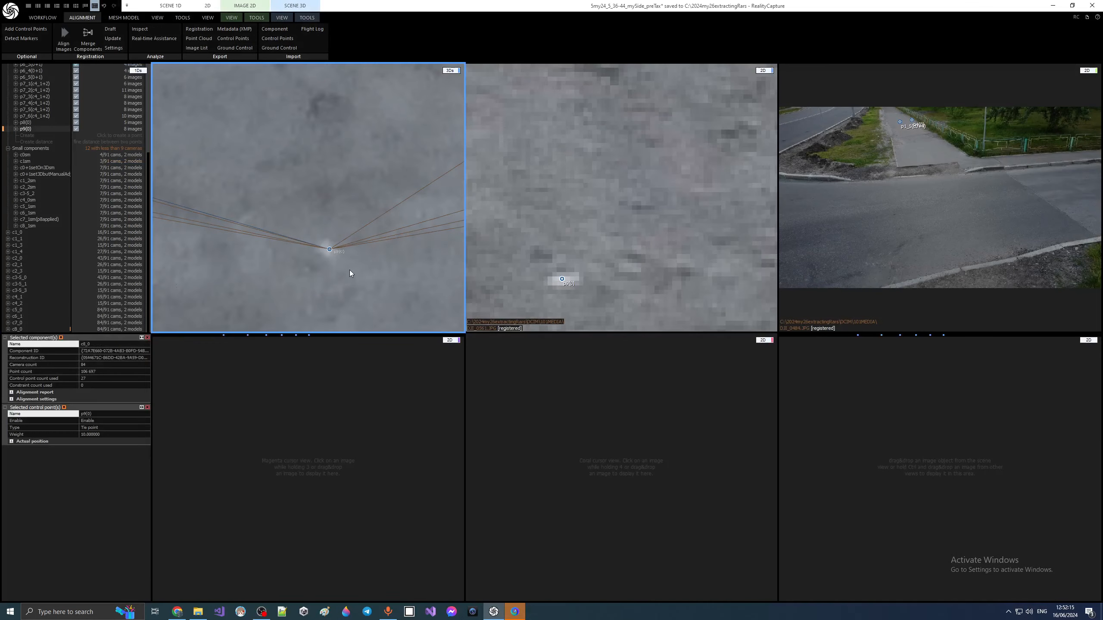
- Examine how control point p9[0] sits on the light ground spot in the newly reconstructed 3D model, up close and in its surroundings
scroll(349, 270, "down", 4)
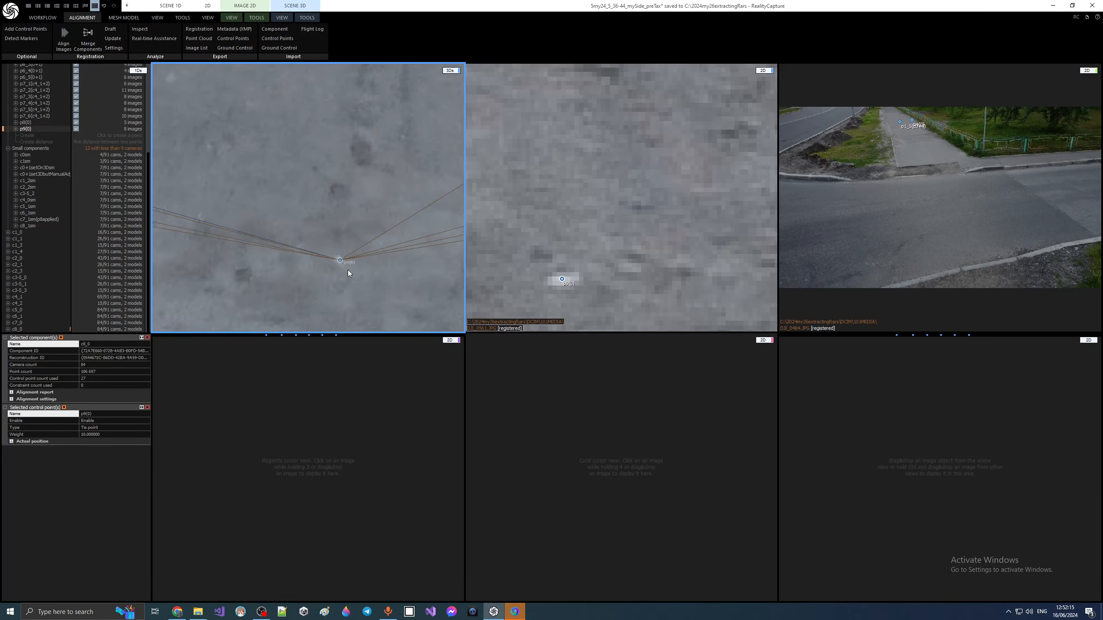
scroll(352, 270, "up", 4)
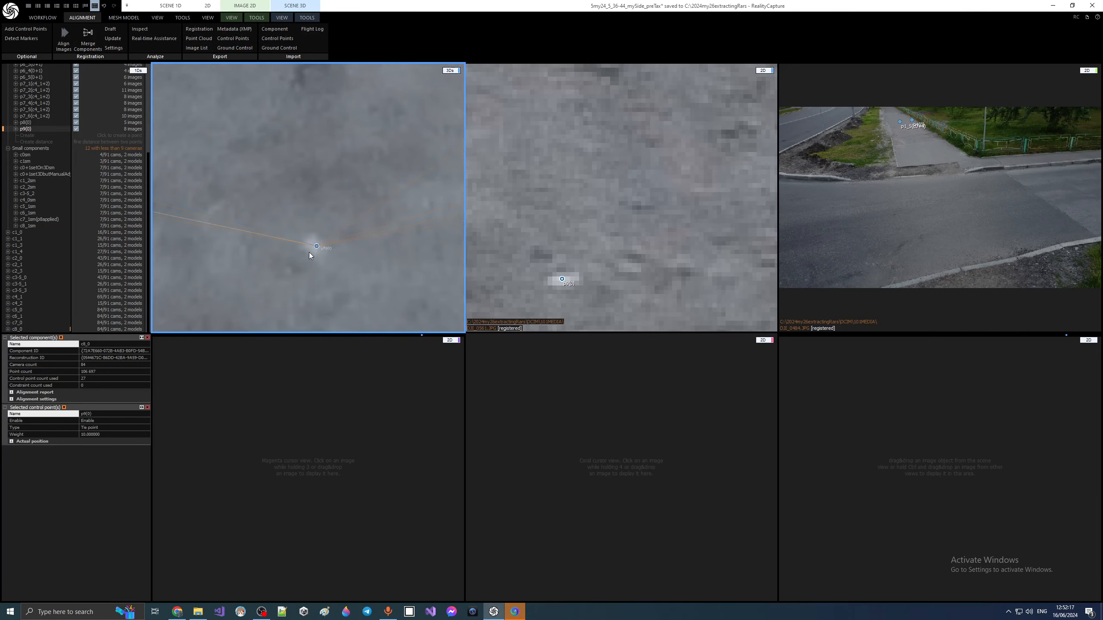
scroll(312, 252, "down", 5)
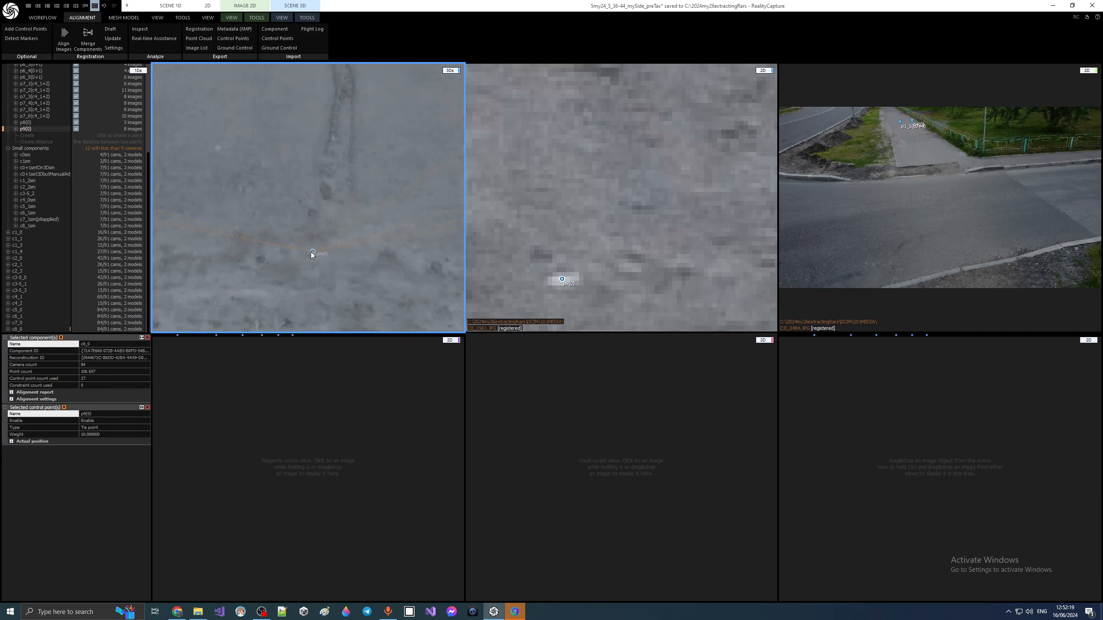
scroll(311, 253, "down", 2)
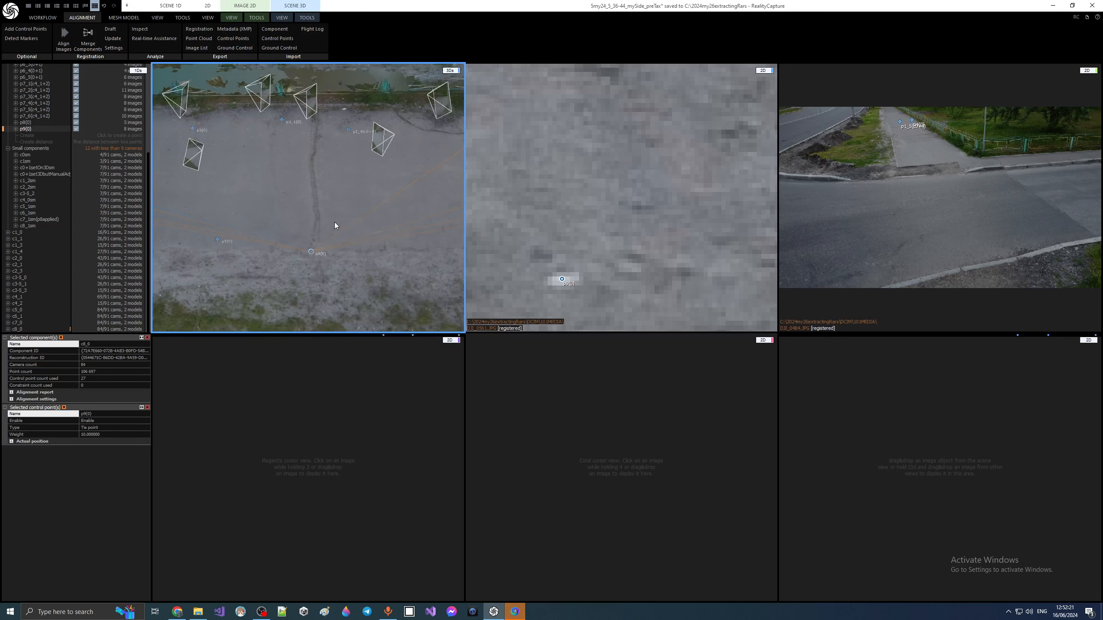
- Switch to a single 3D view layout and inspect the reconstructed pavement from control point p9[0] along the street to its far corner
left_click_drag(335, 222, 342, 229)
left_click(29, 6)
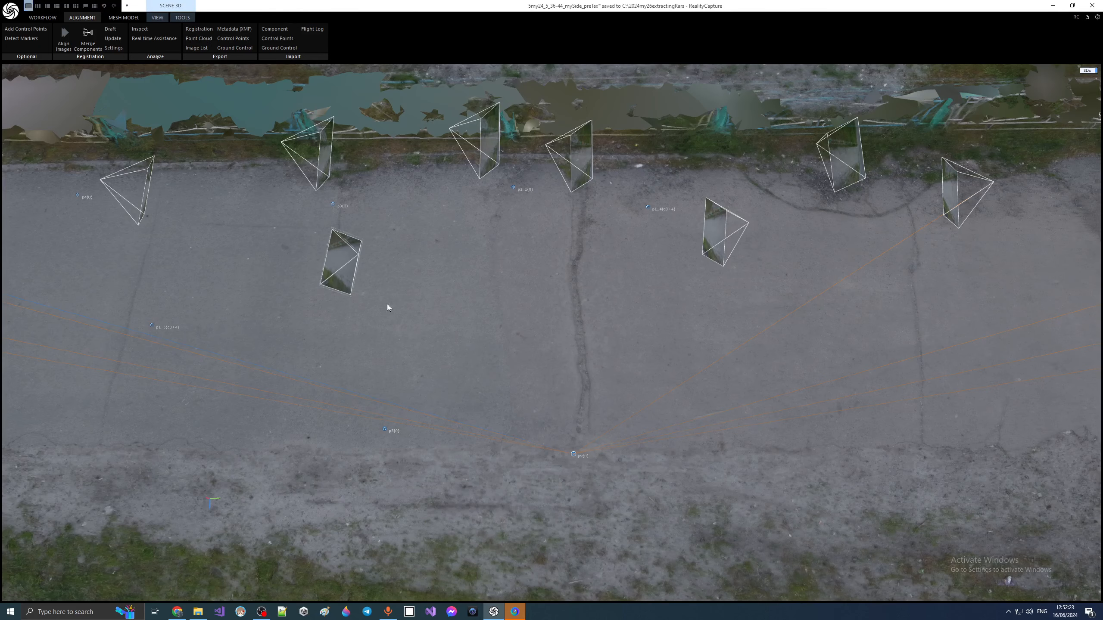
left_click_drag(608, 340, 593, 326)
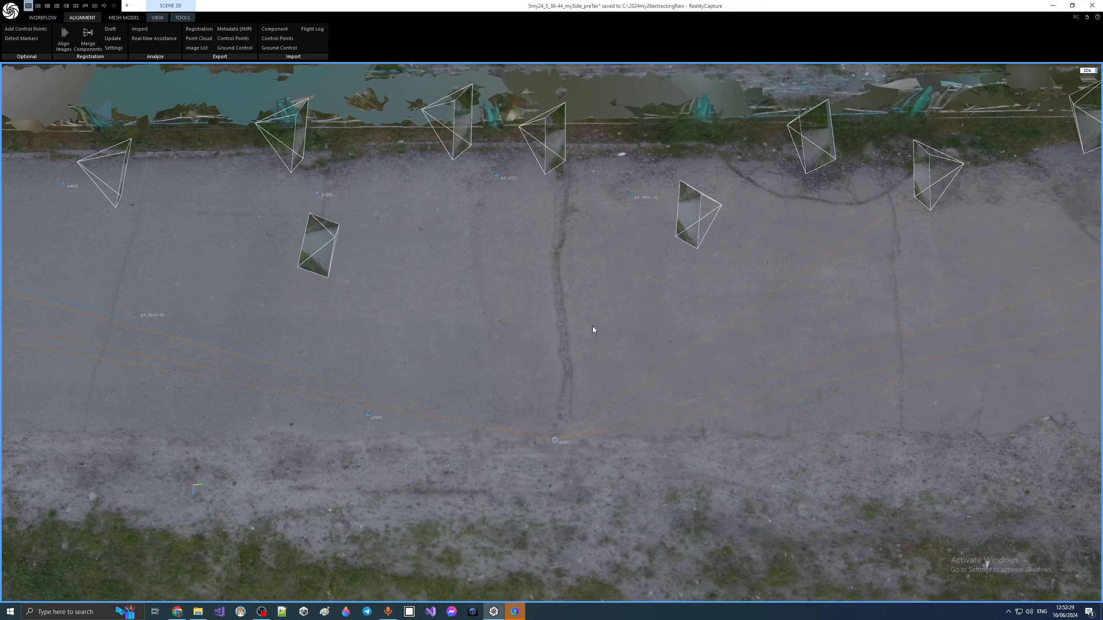
left_click_drag(593, 327, 542, 325)
left_click_drag(825, 328, 646, 320)
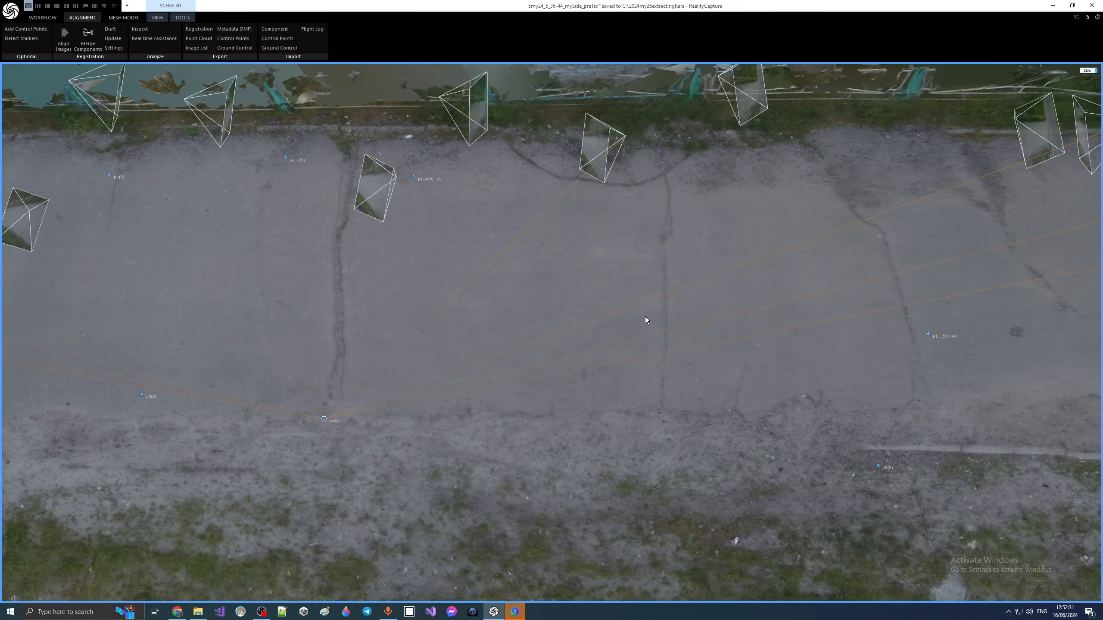
left_click_drag(872, 350, 574, 340)
left_click_drag(921, 362, 541, 337)
left_click_drag(798, 345, 654, 345)
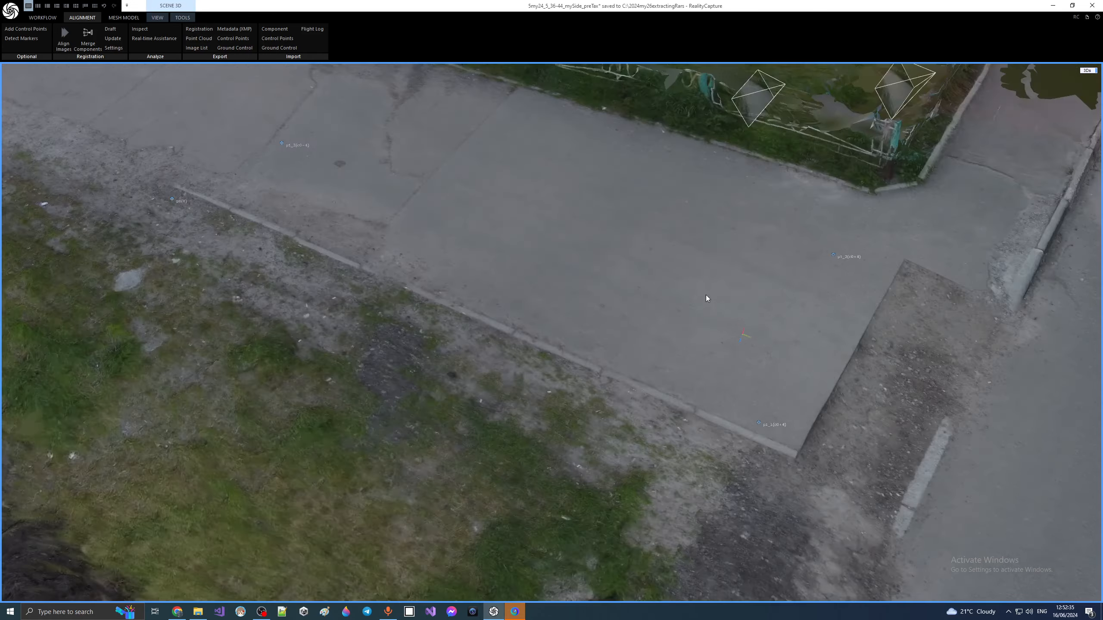